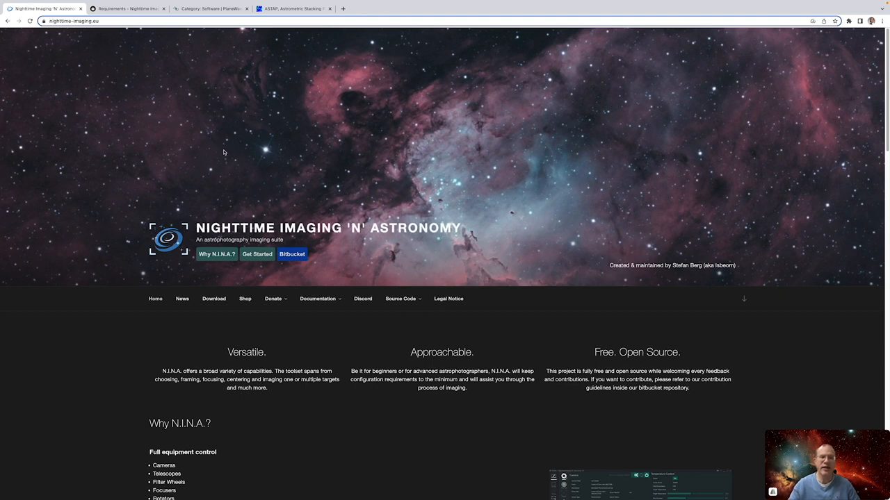
Go to the Download page and start the Version 2.2 64-bit setup download.
click(214, 299)
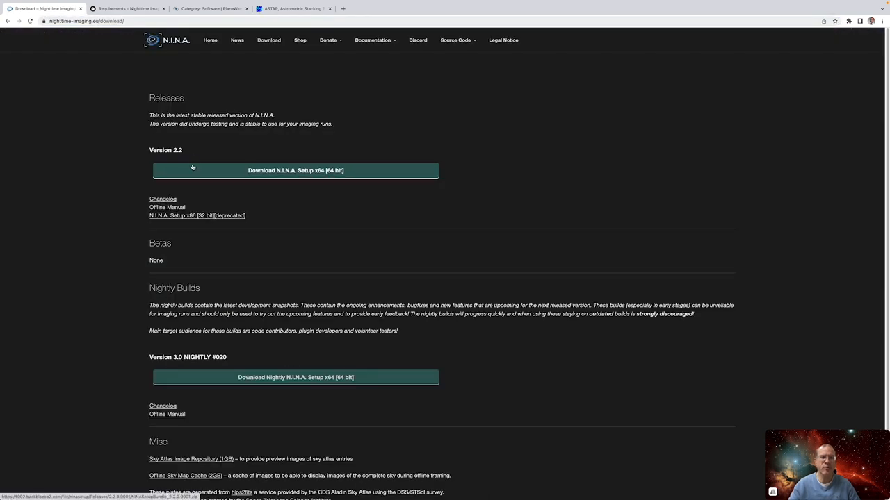
click(285, 171)
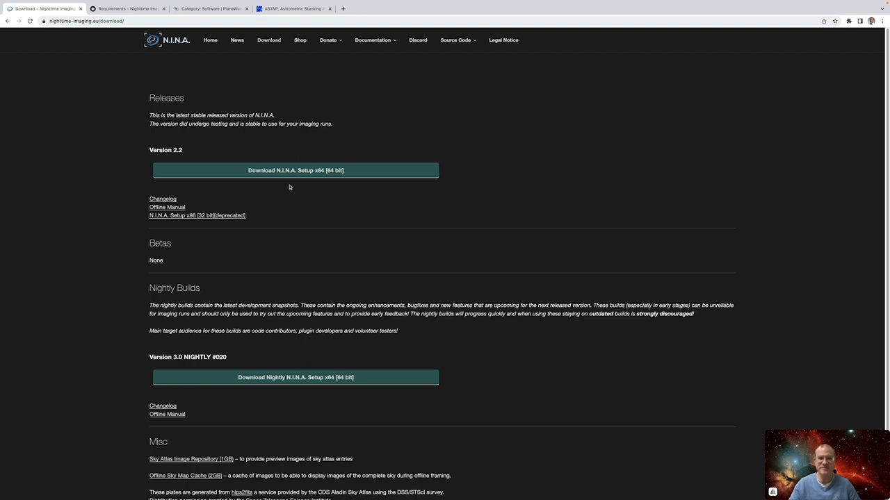
scroll(290, 186, down, 2)
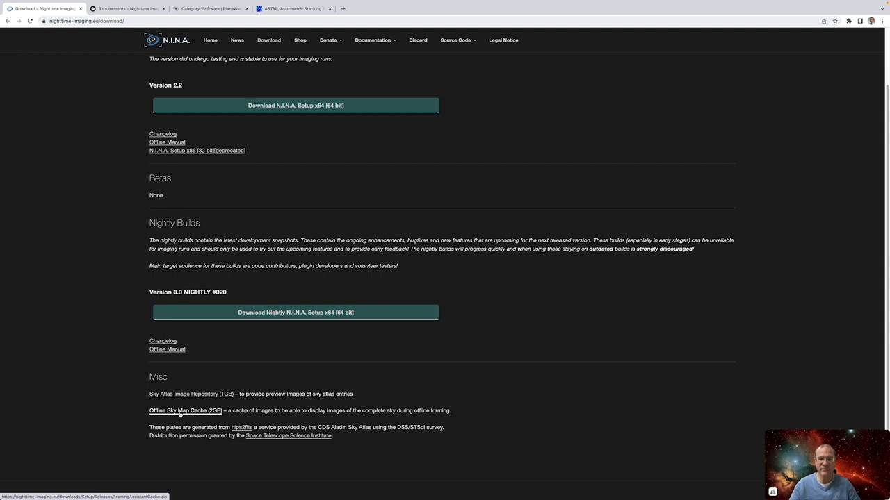
scroll(179, 414, up, 2)
mouse_move(373, 39)
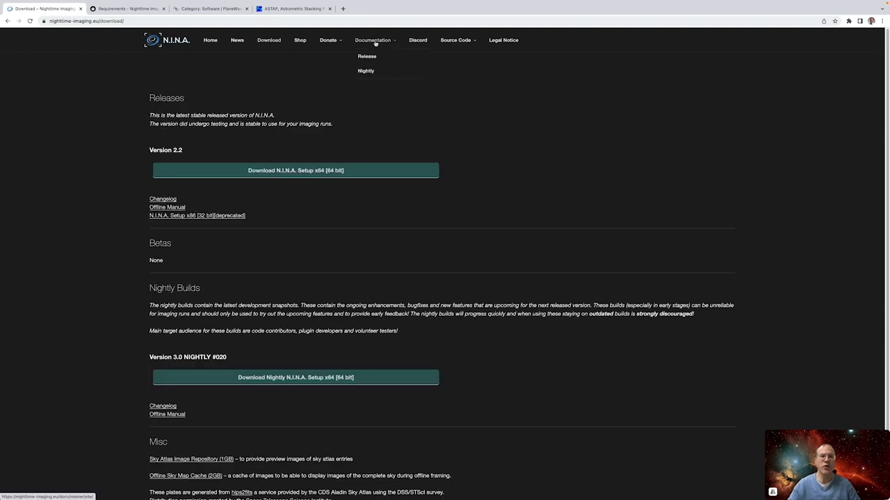
Show the Documentation menu offering Release and Nightly versions.
click(371, 42)
View the System Requirements docs with the recommended and optional support software list.
click(131, 8)
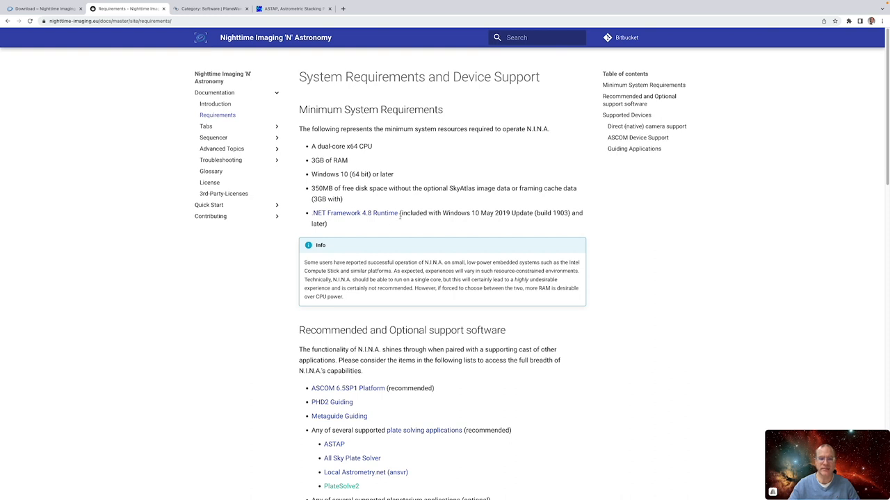
scroll(375, 203, down, 3)
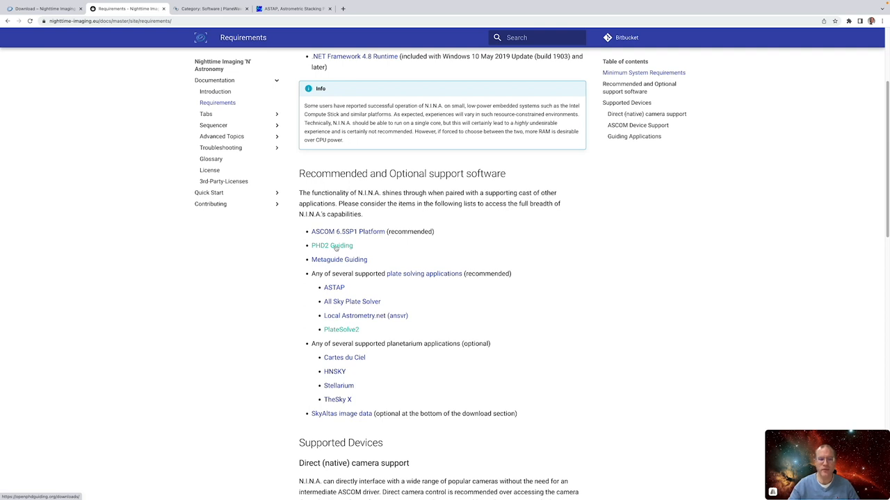
scroll(366, 277, up, 1)
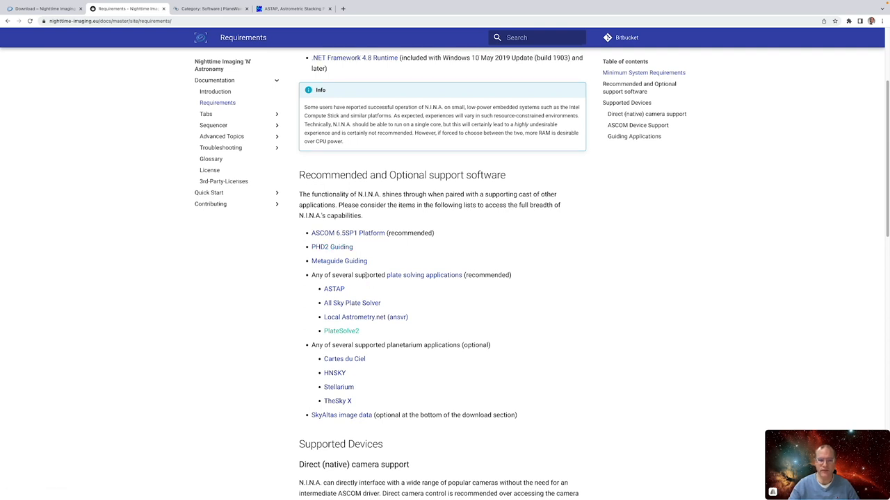
scroll(366, 276, down, 1)
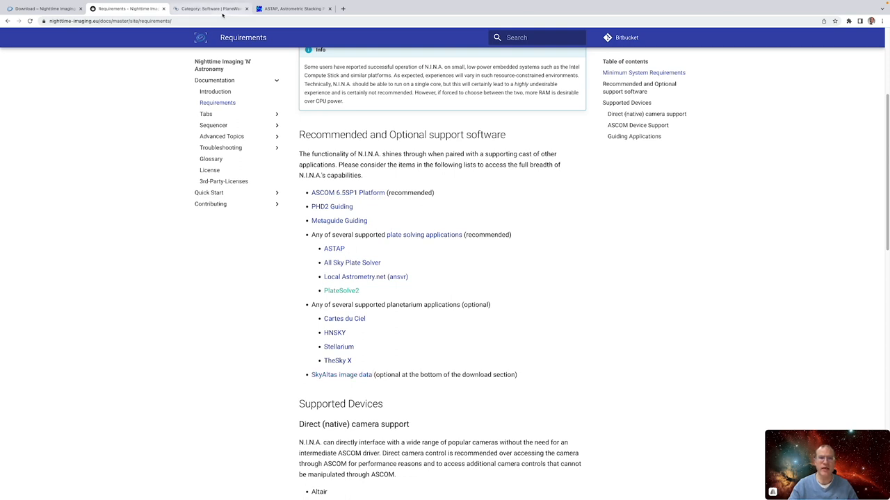
Switch to the 'Category: Software | PlaneWave' tab listing PlaneWave Interface and PlateSolve2.
click(201, 9)
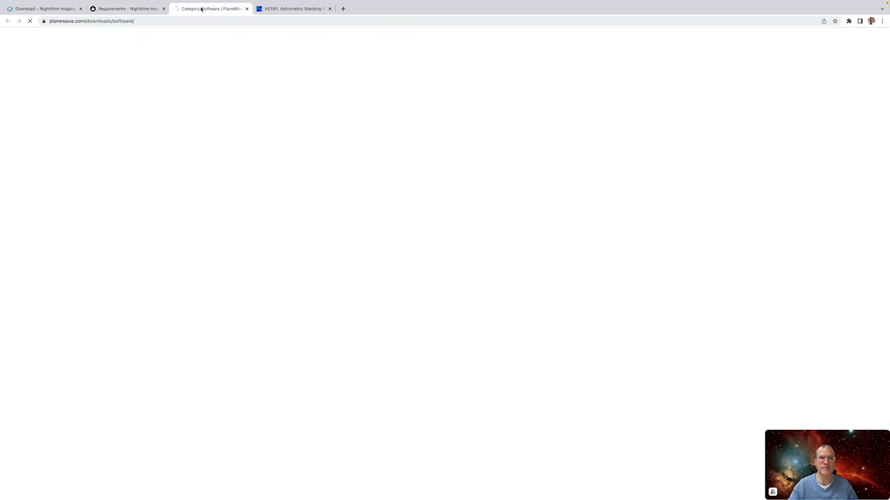
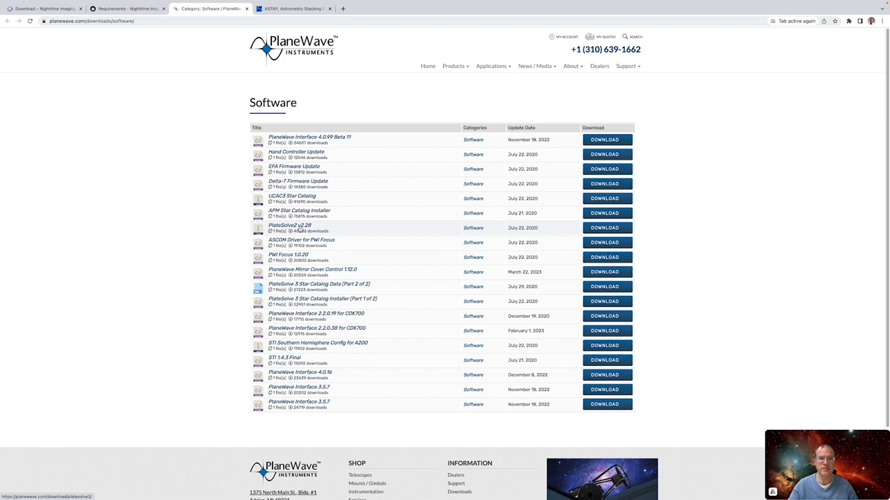
Download the D50 star database from the ASTAP page, then return to the N.I.N.A. page.
key(ctrl+Tab)
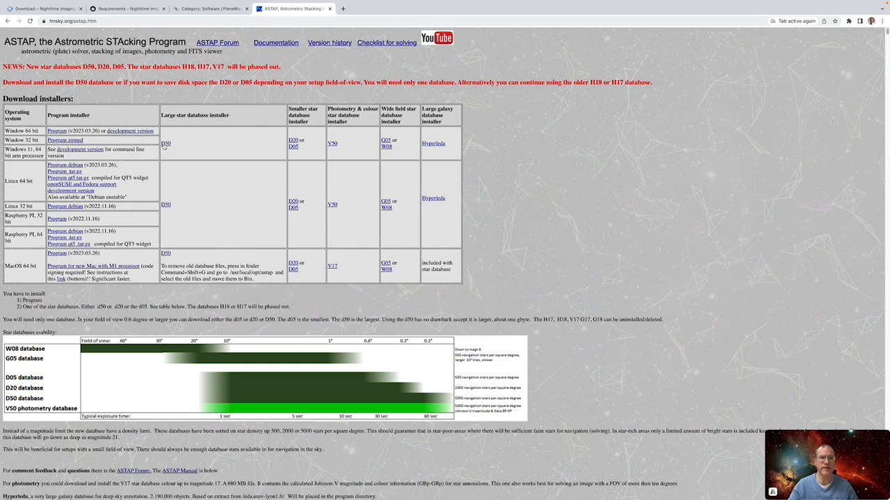
click(165, 144)
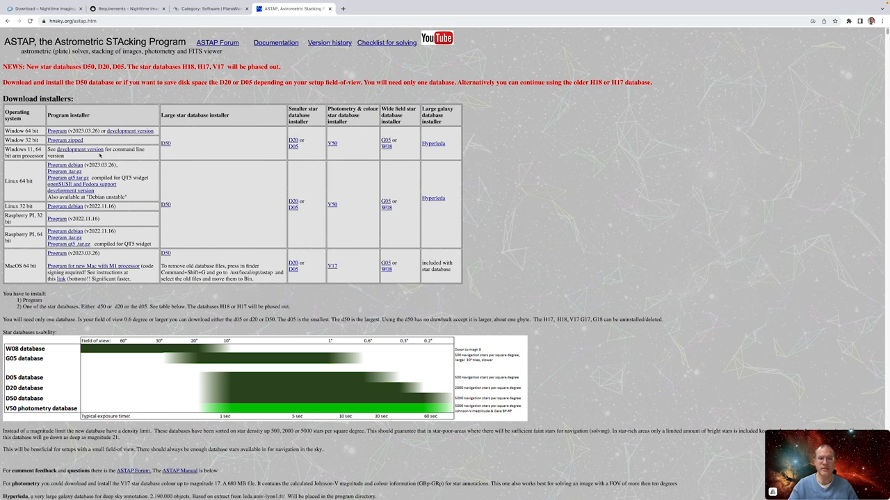
key(ctrl+1)
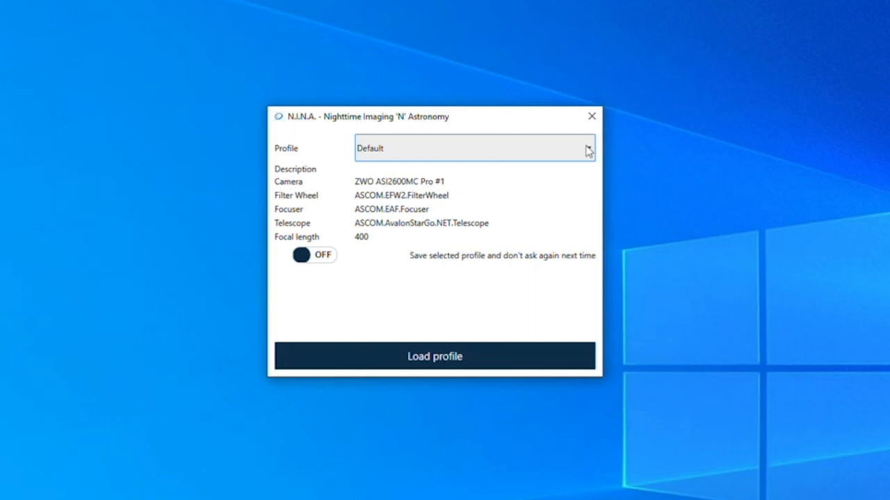
Keep the Default profile, load it, and go to the Options General page.
click(589, 152)
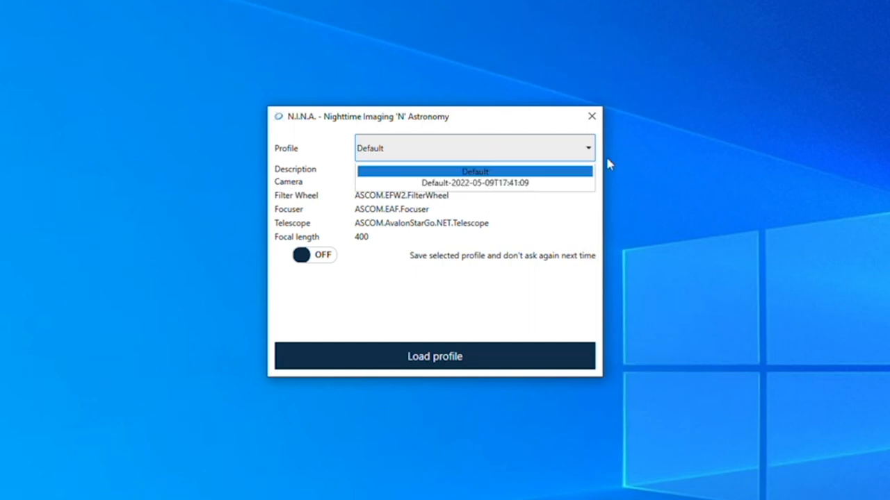
click(596, 150)
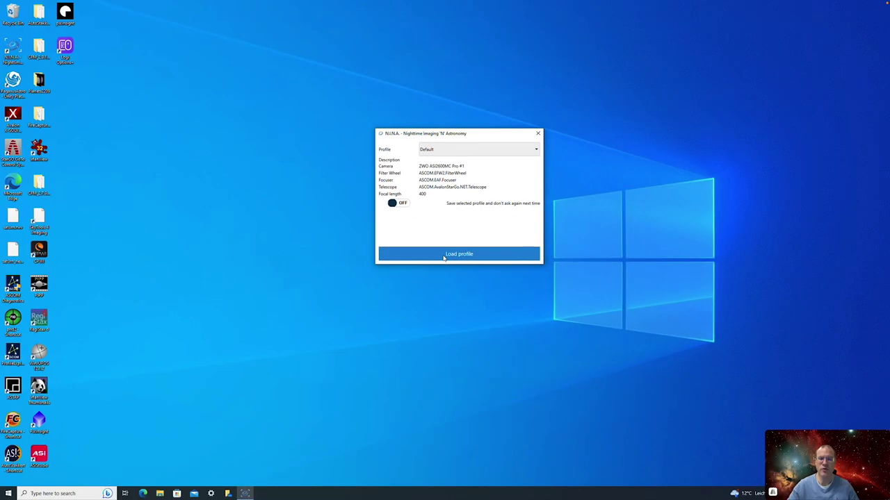
click(443, 256)
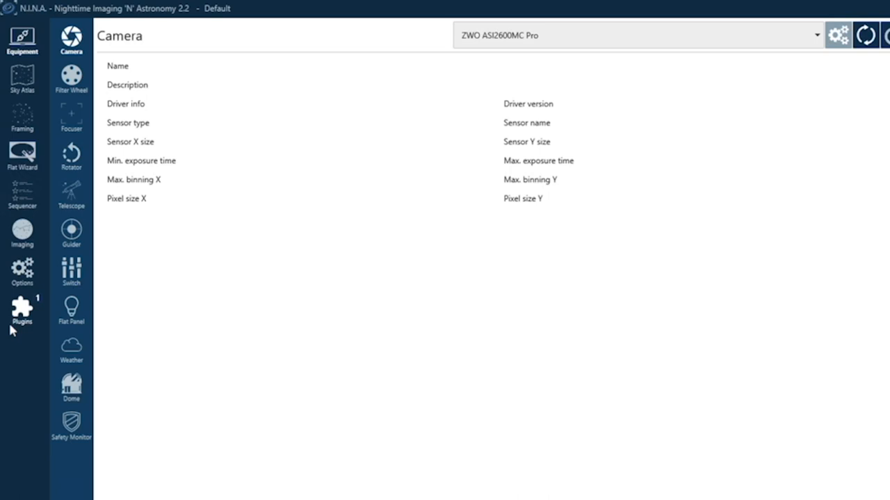
click(24, 271)
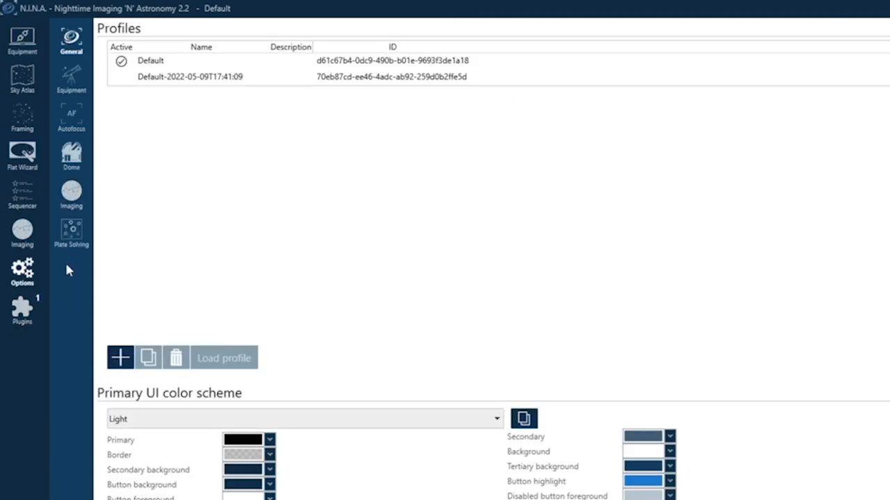
Glance at the Equipment and Autofocus options, then select the Default profile in the General list.
click(73, 80)
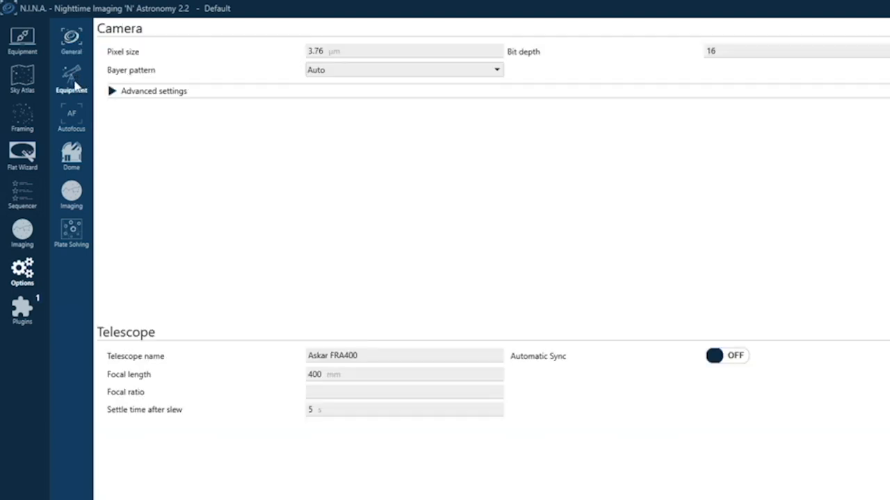
click(73, 121)
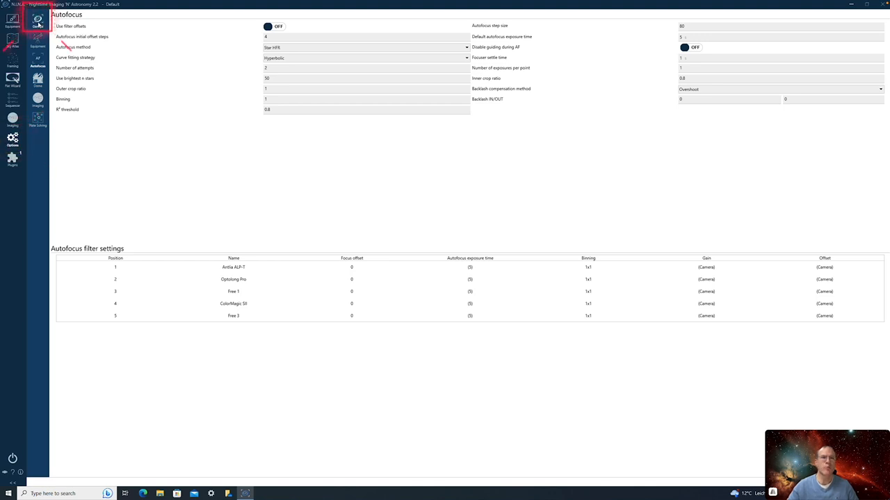
click(39, 22)
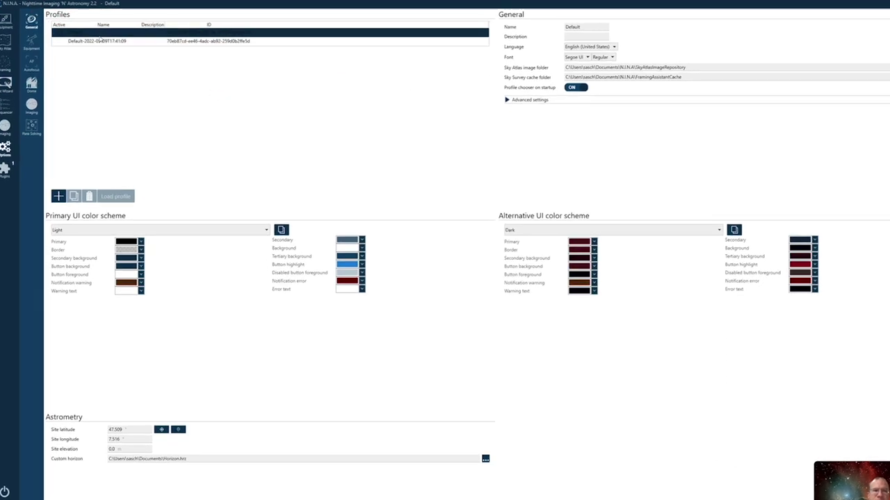
click(101, 41)
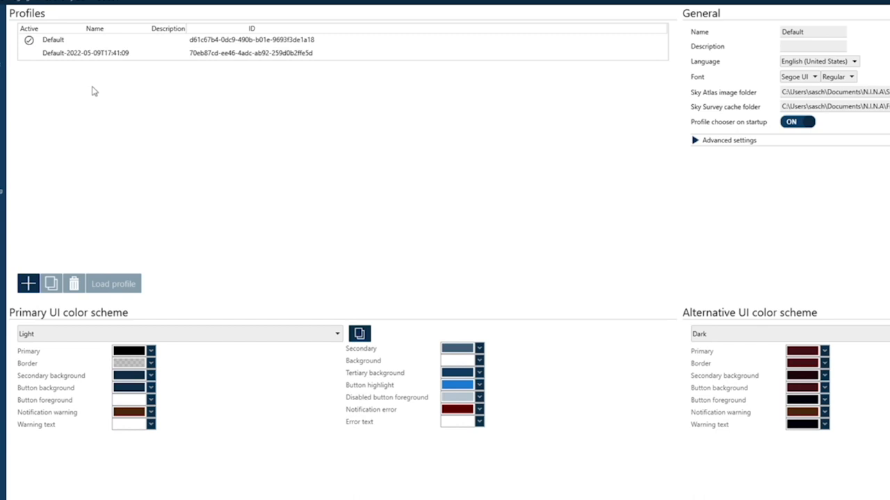
click(87, 45)
Rename the Default profile to FRA400 and duplicate it.
click(791, 32)
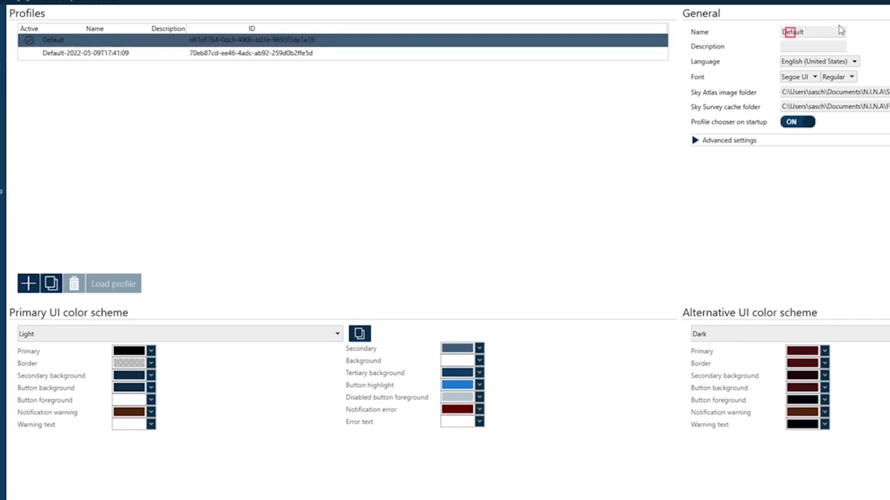
double_click(816, 33)
text(FRA400)
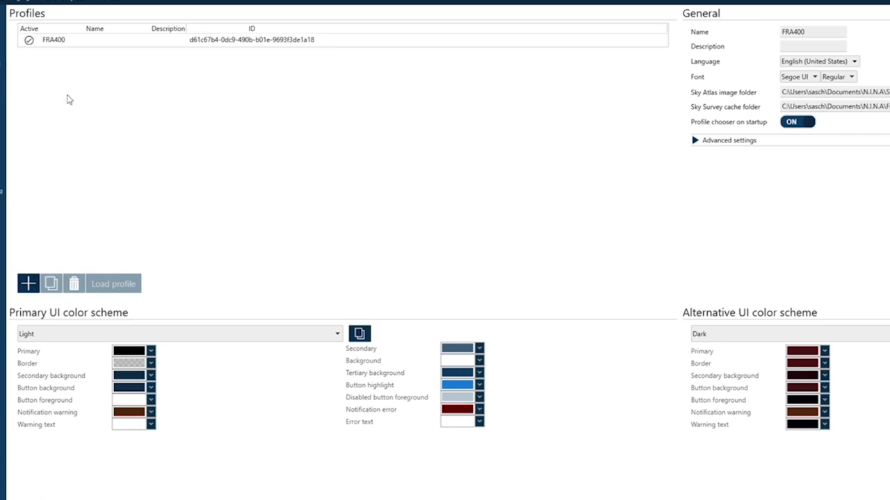
click(82, 39)
click(50, 284)
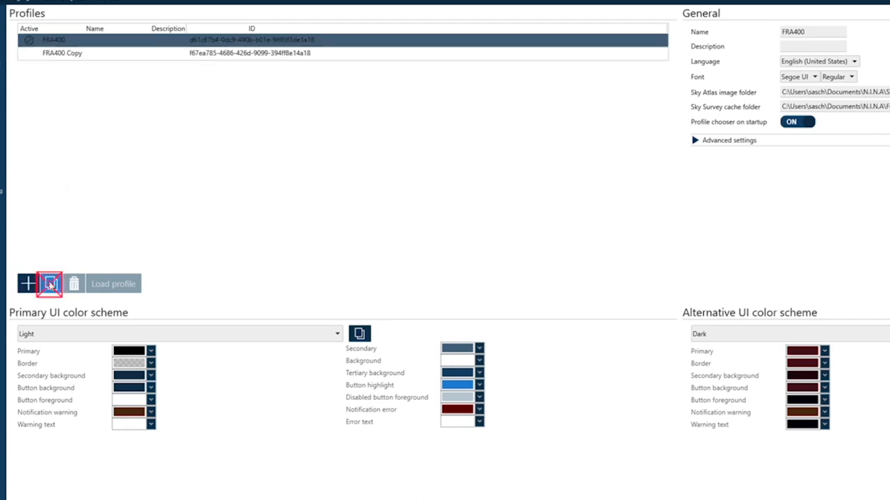
Load the FRA400 Copy profile and rename it CPC800.
click(83, 53)
click(103, 284)
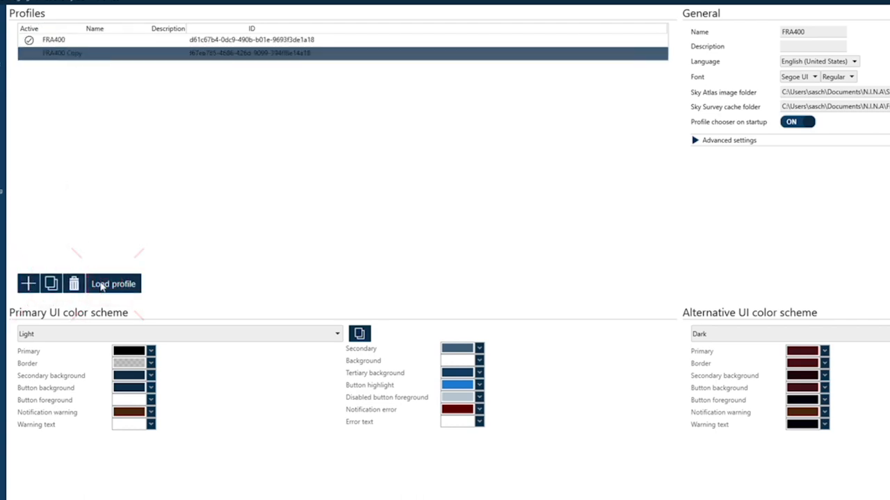
click(807, 32)
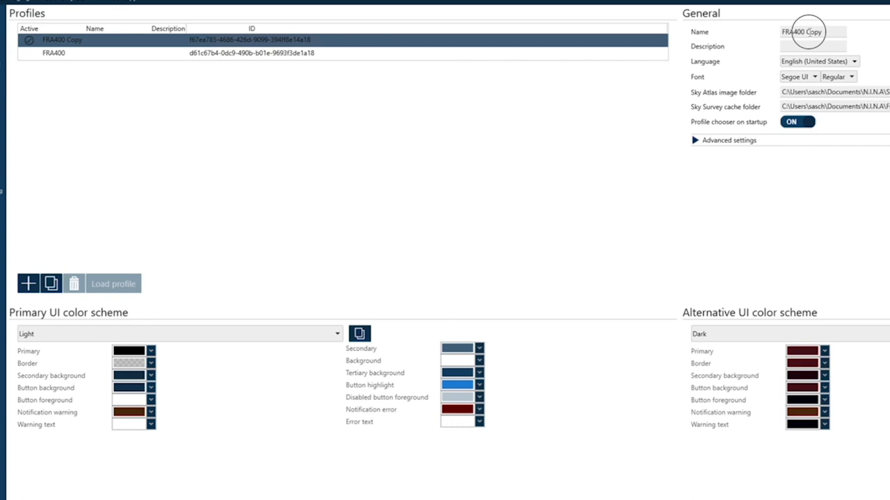
drag(833, 32, 760, 34)
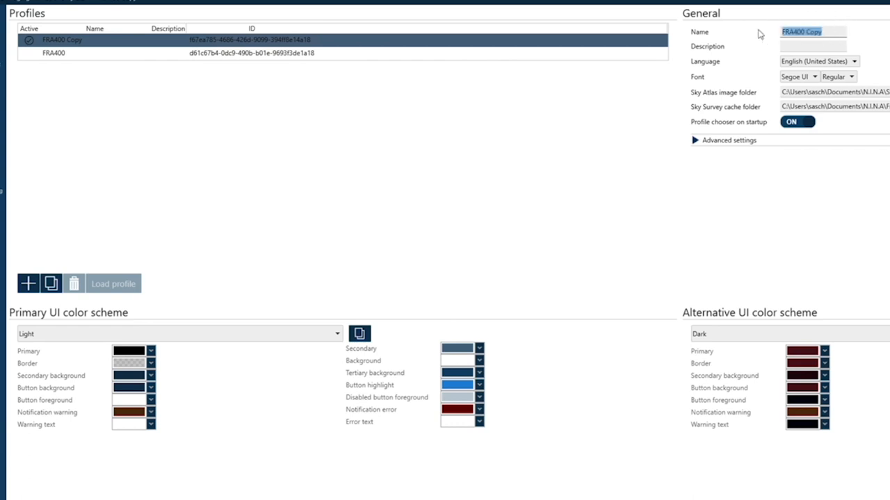
text(CPC800)
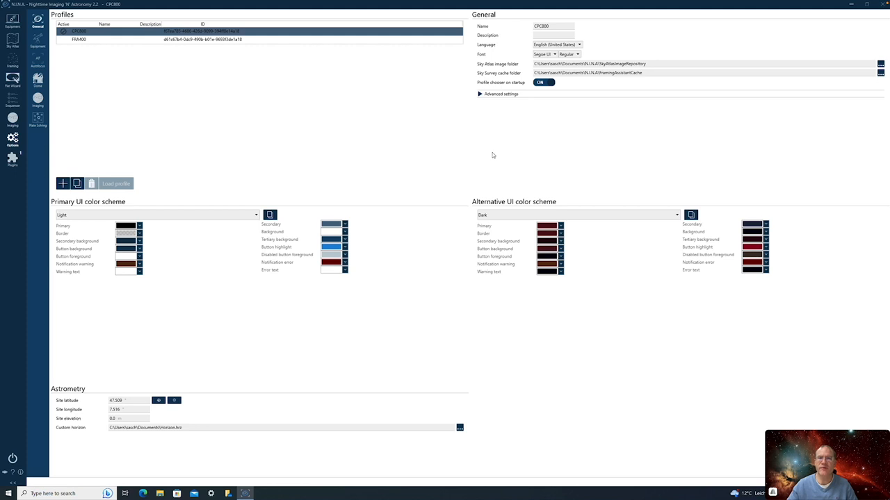
click(212, 39)
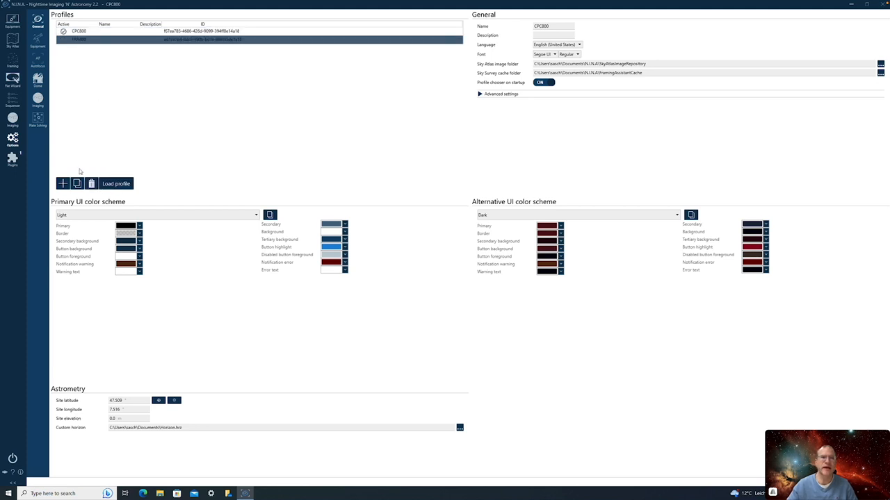
Load the FRA400 profile so it becomes the active one again.
click(117, 183)
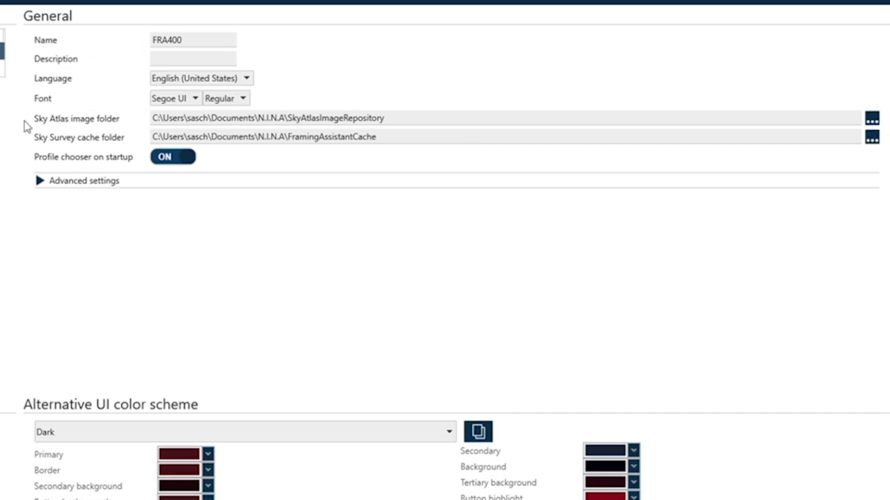
click(59, 124)
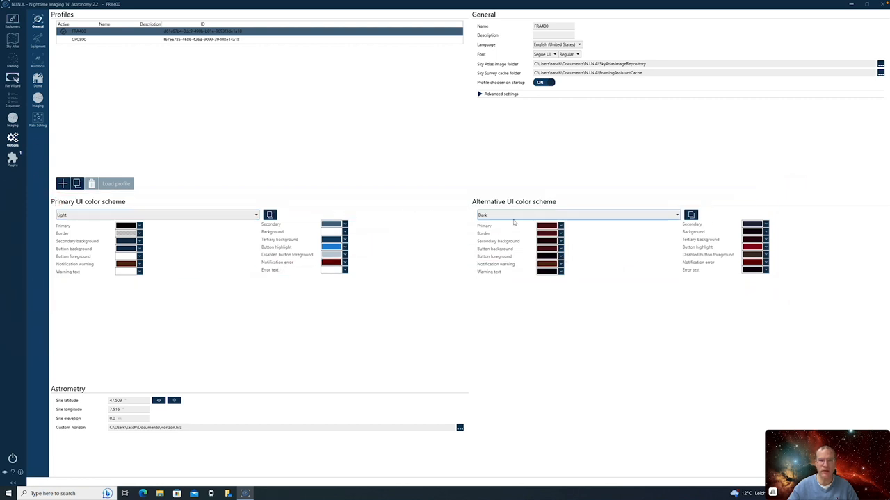
click(223, 215)
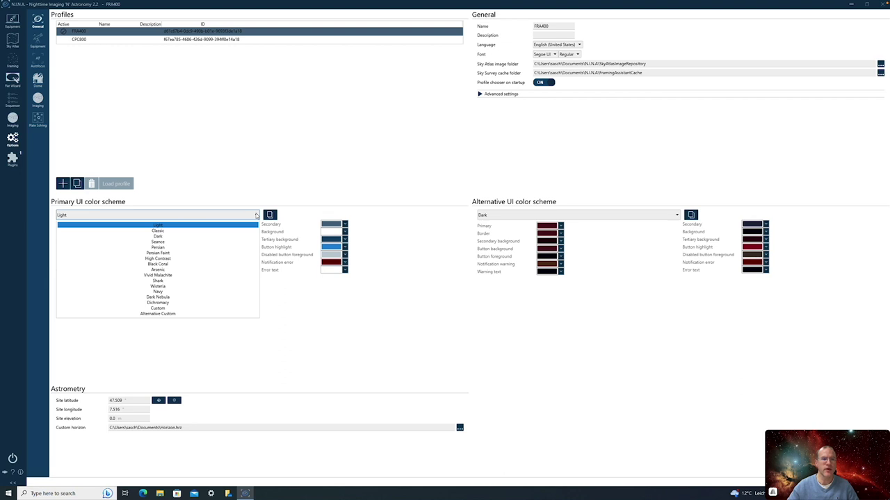
click(212, 254)
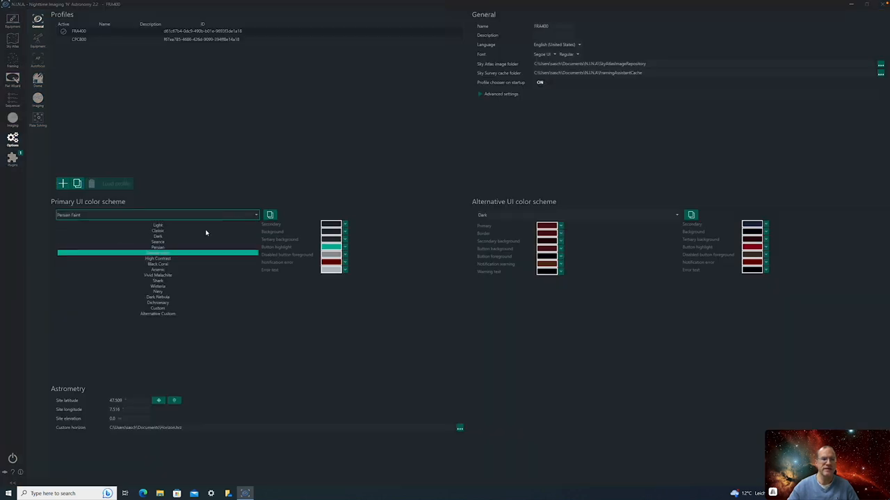
click(252, 213)
click(175, 230)
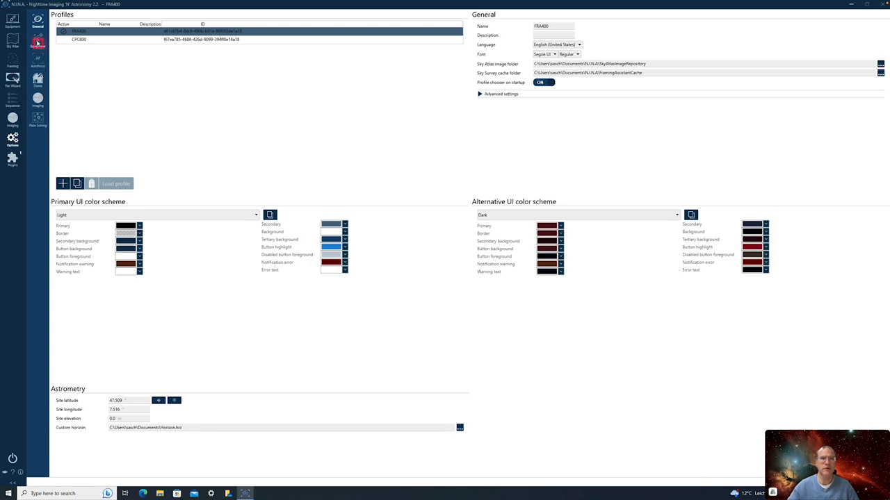
click(37, 43)
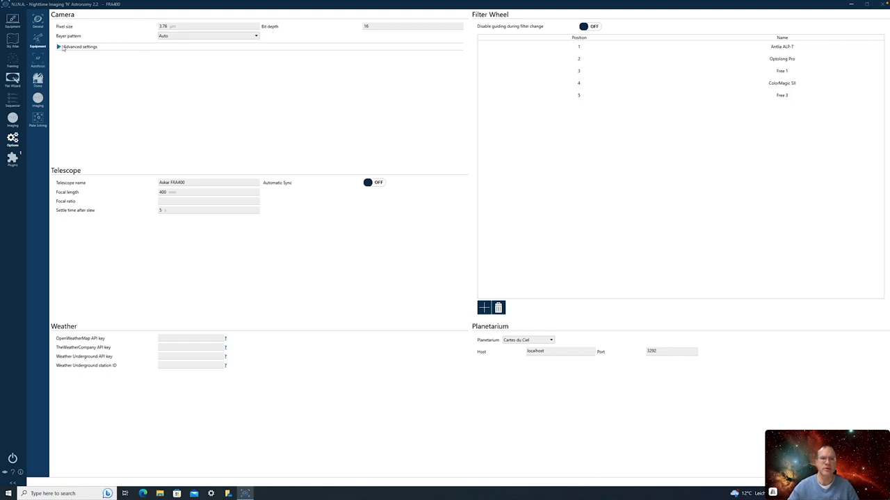
Set the telescope focal ratio to 5.6 beside its 400 mm focal length.
click(59, 46)
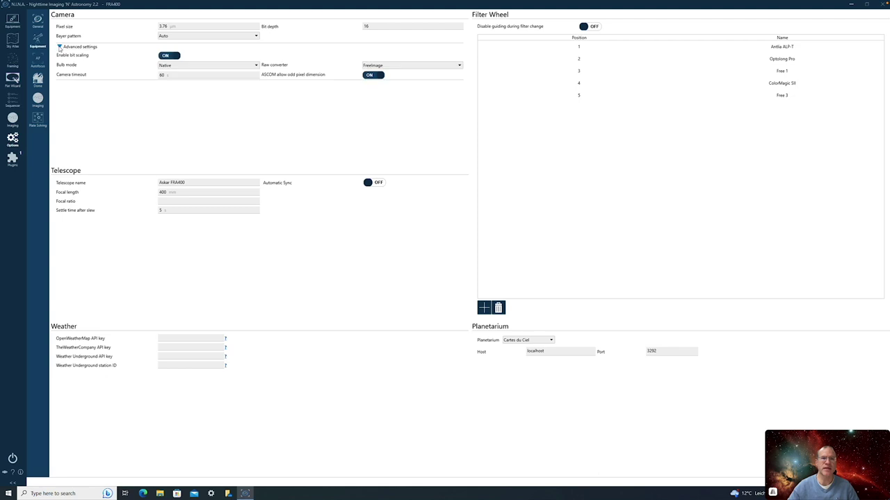
click(303, 45)
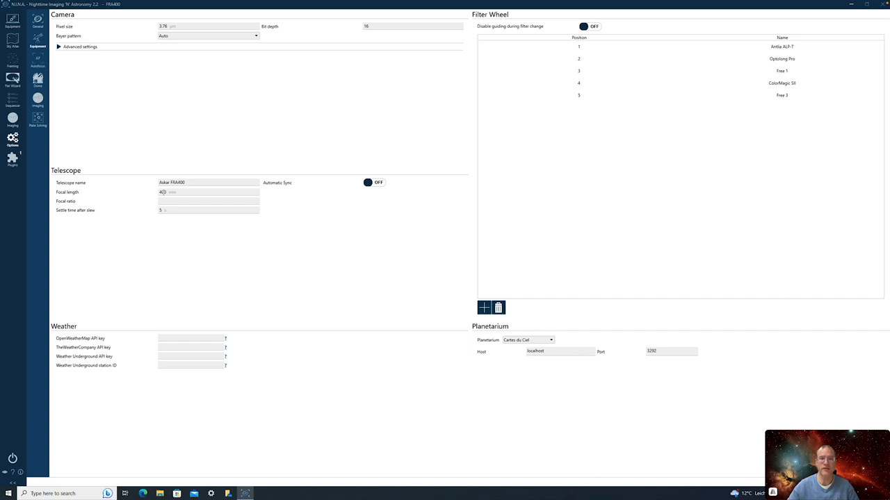
text(5)
key(Tab)
text(5.6)
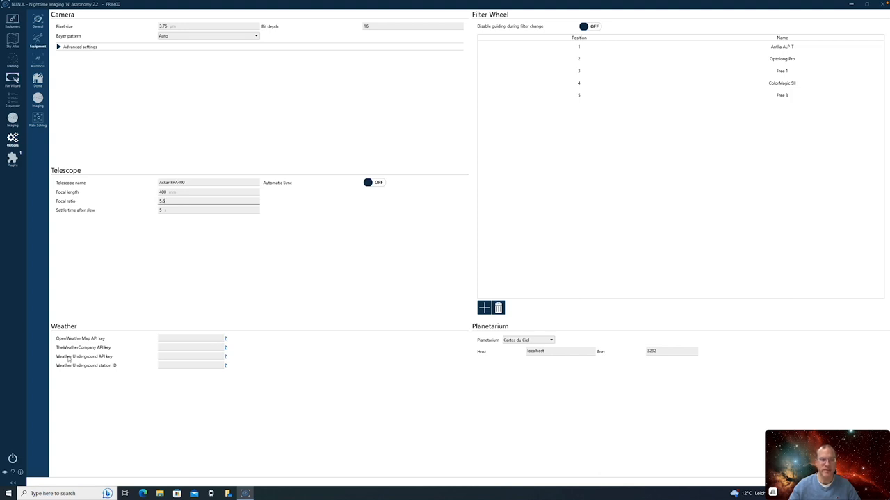
click(38, 62)
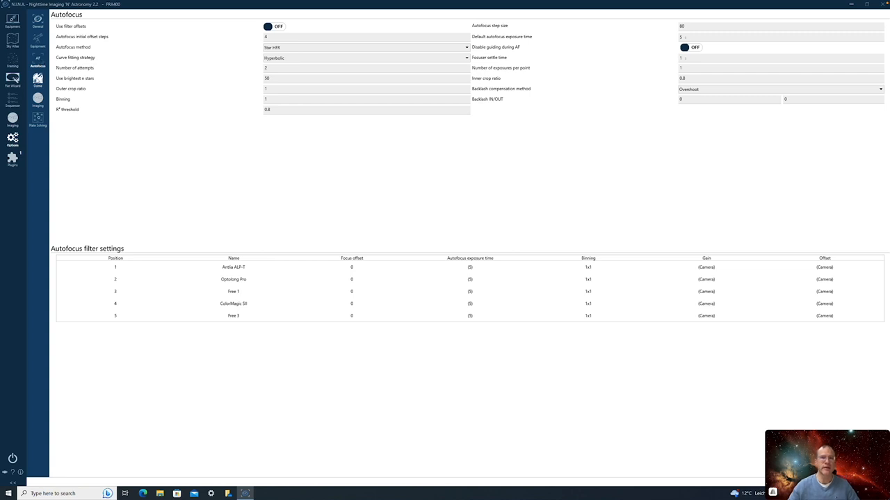
Go through the Dome options to the Imaging file and meridian flip settings.
click(38, 79)
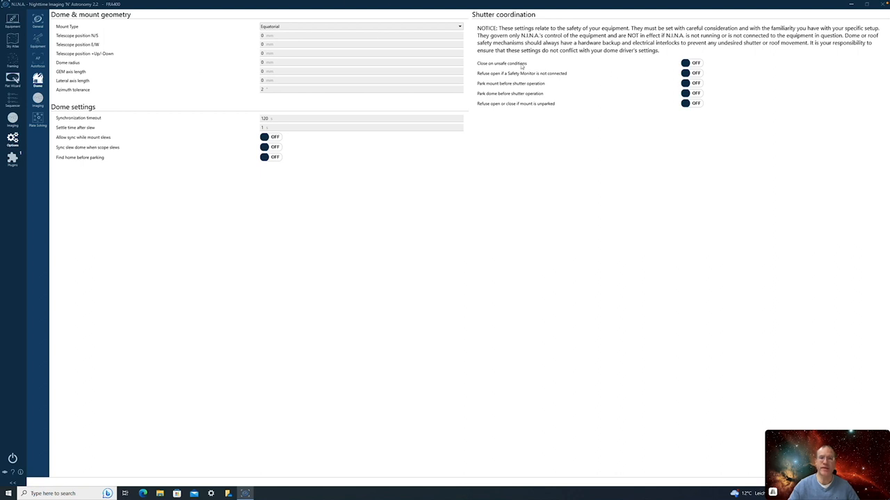
click(38, 99)
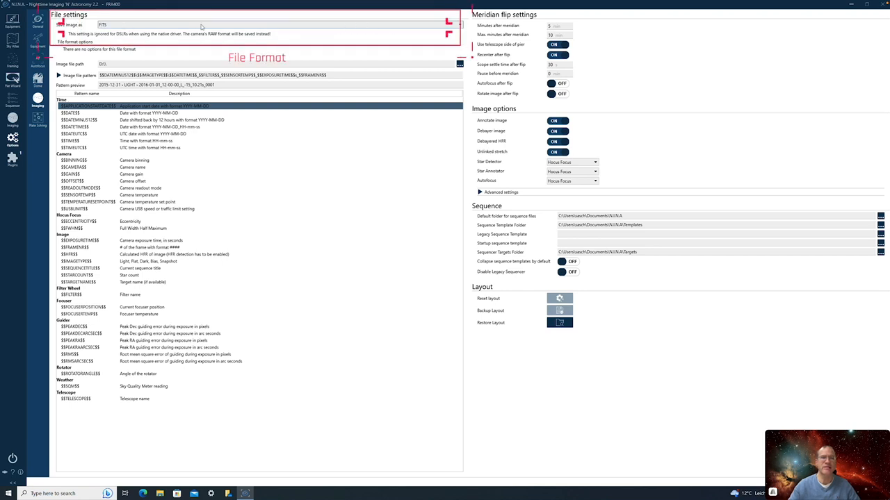
click(298, 26)
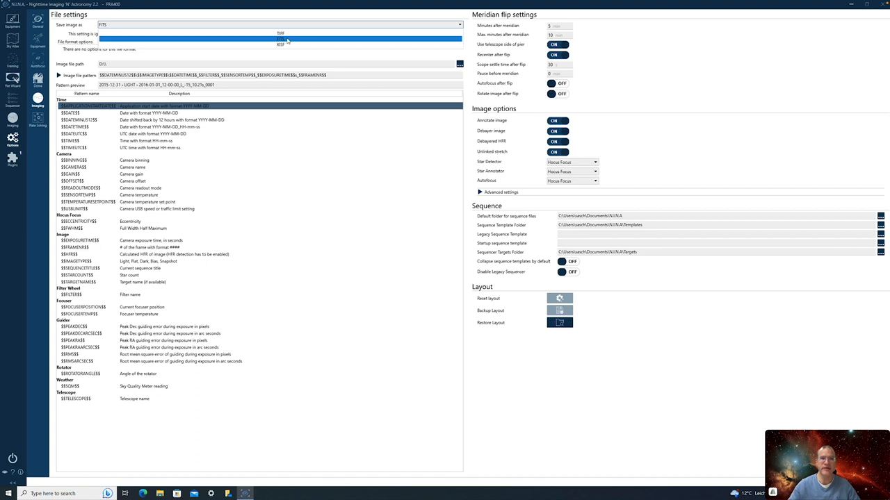
click(286, 41)
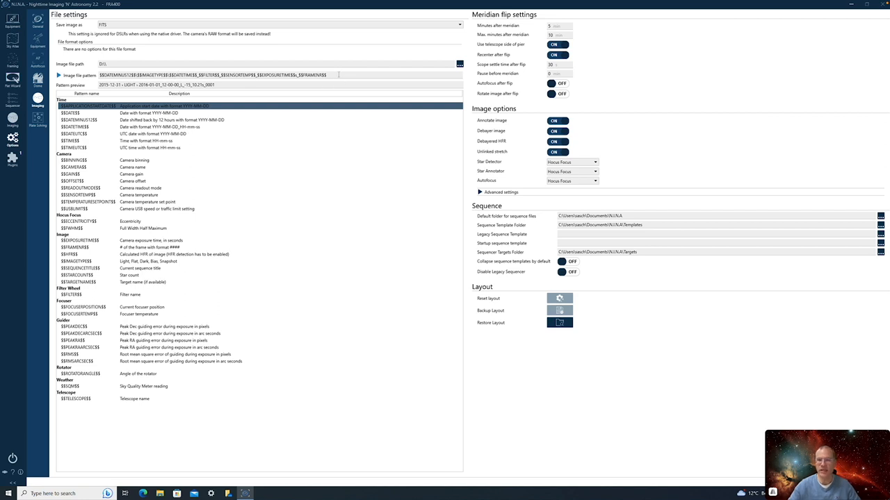
drag(253, 132, 81, 281)
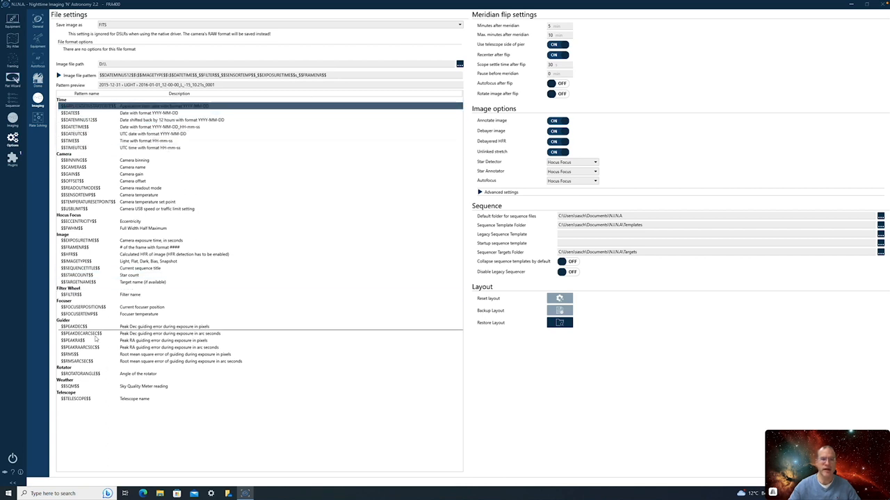
mouse_move(82, 281)
mouse_down()
mouse_move(130, 220)
mouse_move(106, 268)
mouse_up()
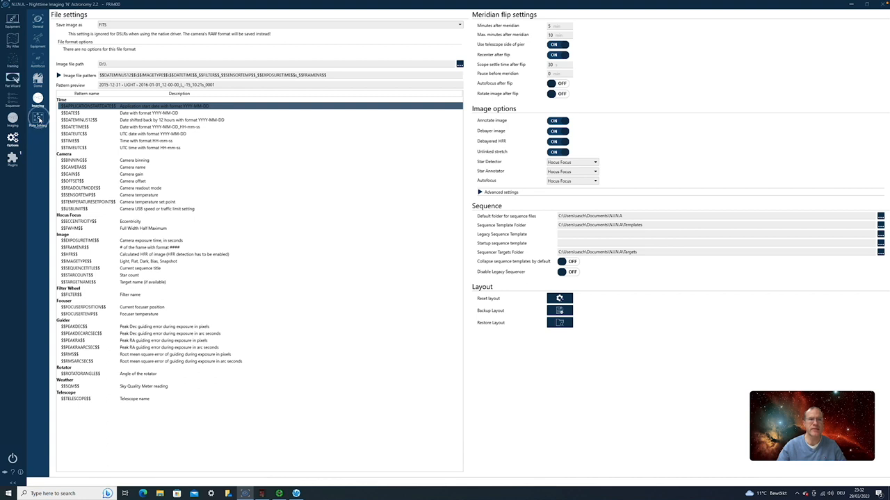
click(37, 119)
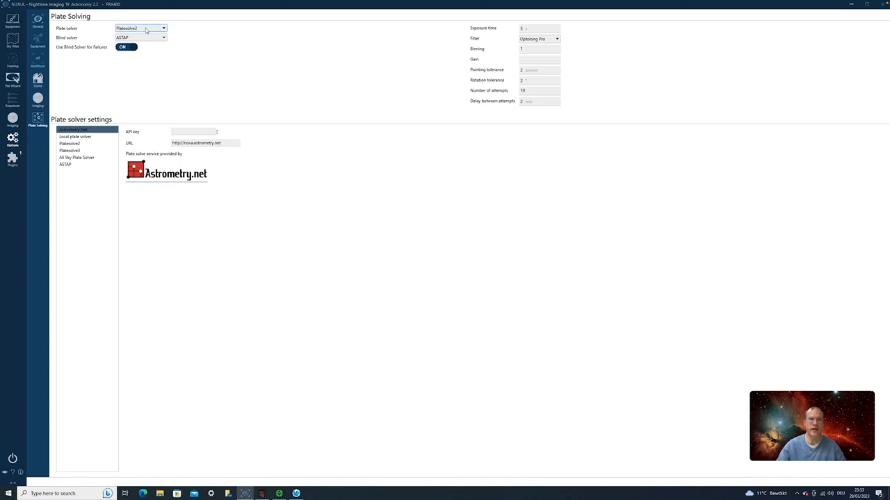
click(64, 164)
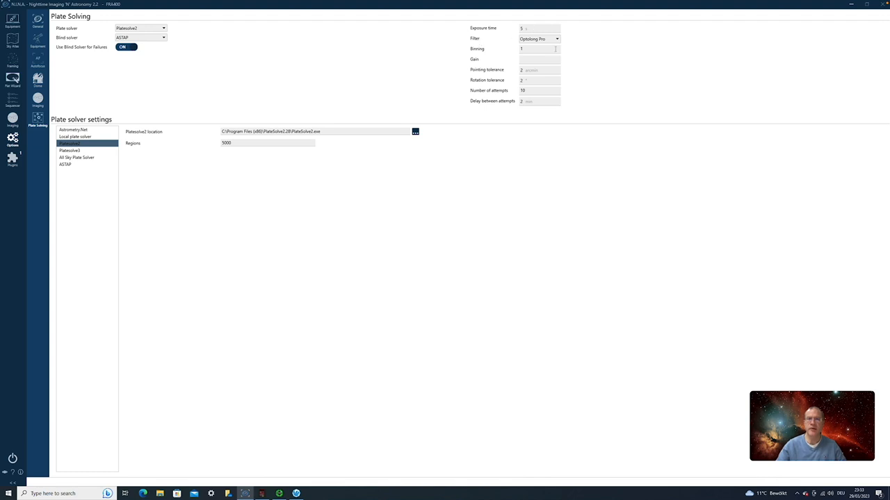
click(557, 40)
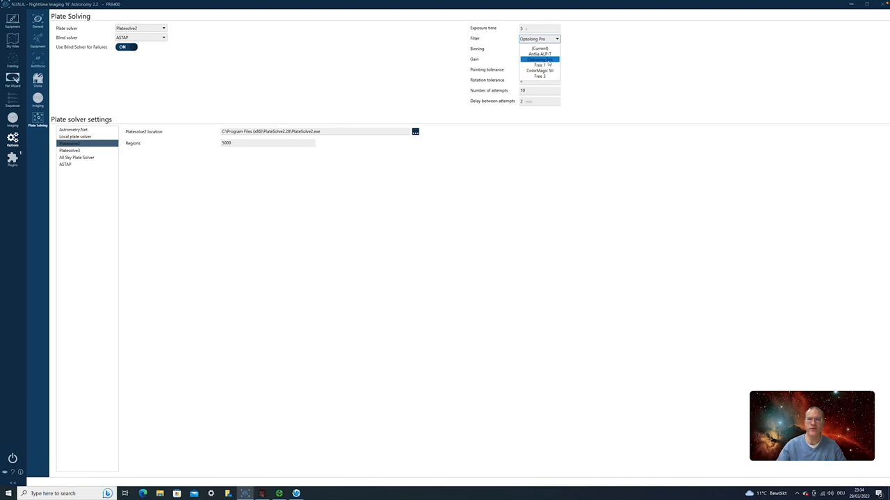
click(548, 60)
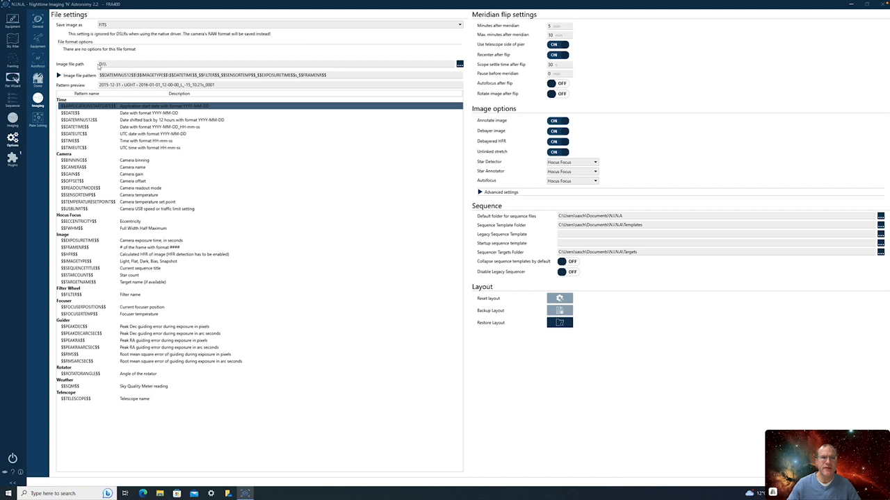
Show the list of available cameras on the Equipment camera page.
click(12, 21)
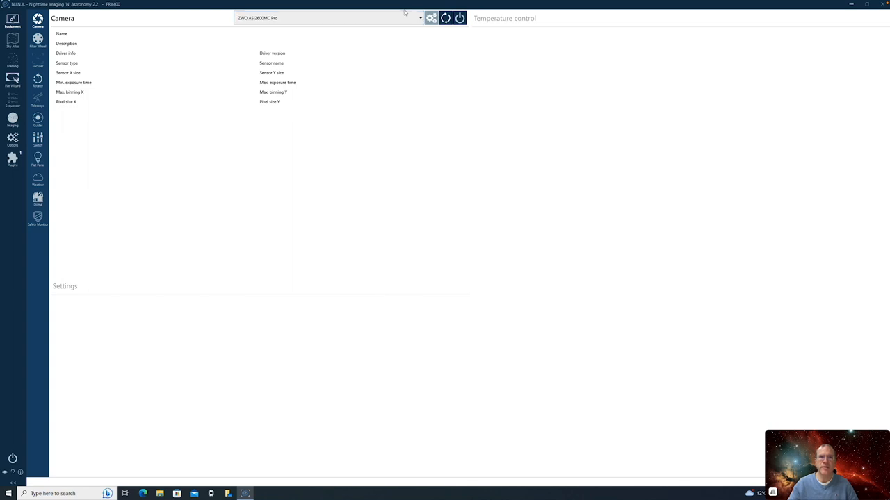
click(420, 19)
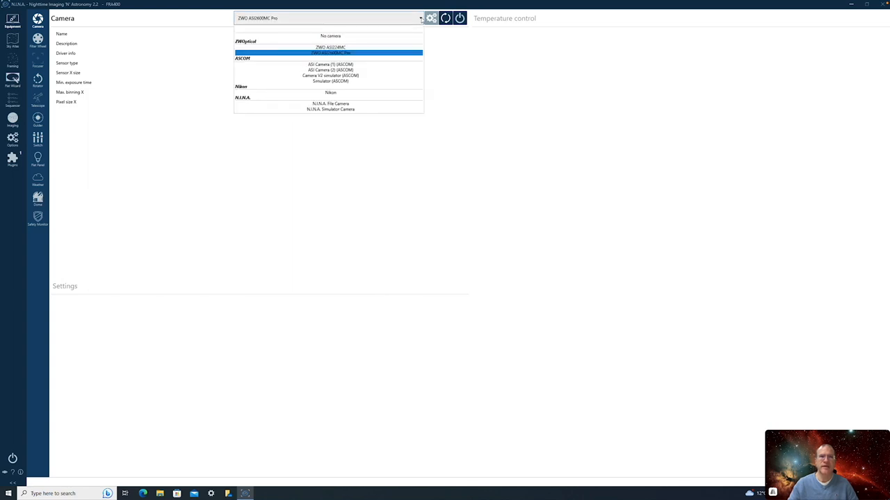
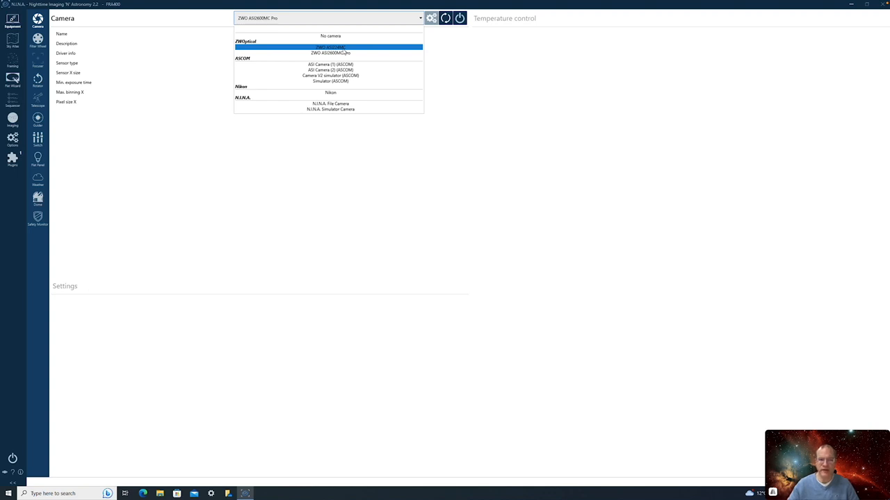
Connect the ZWO ASI2600MC Pro camera and start cooling its sensor toward −10 °C.
click(339, 53)
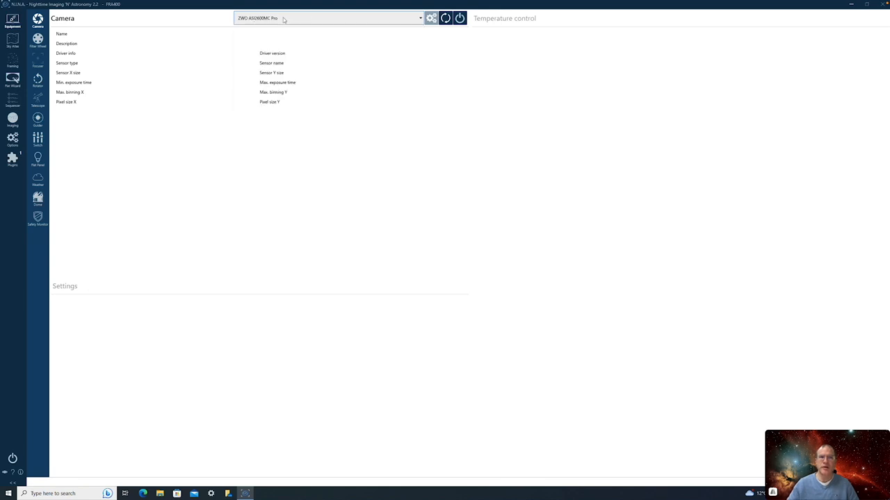
click(460, 20)
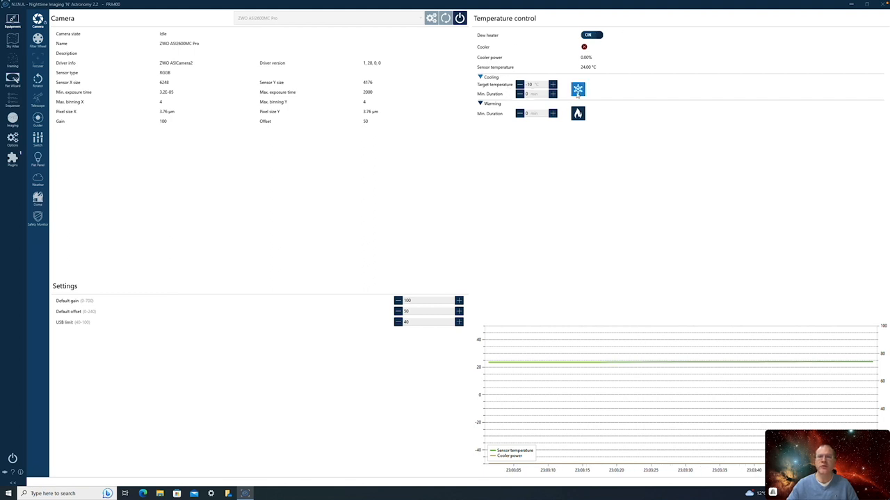
click(579, 89)
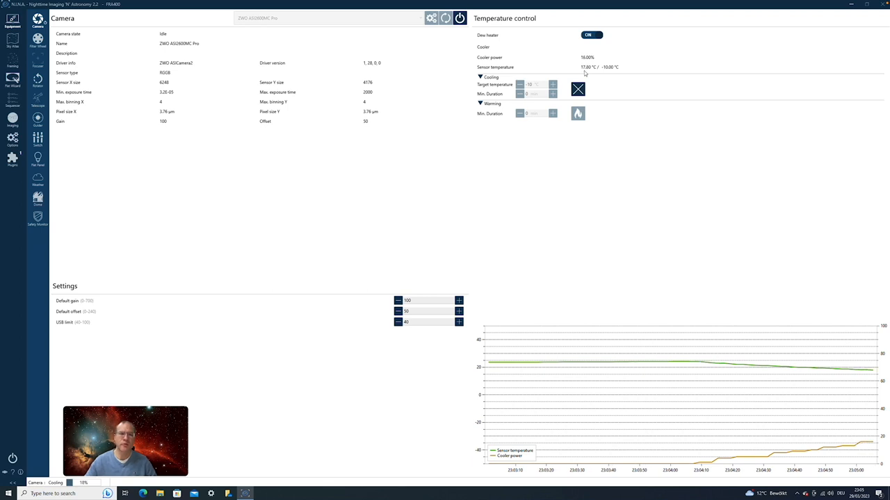
click(37, 39)
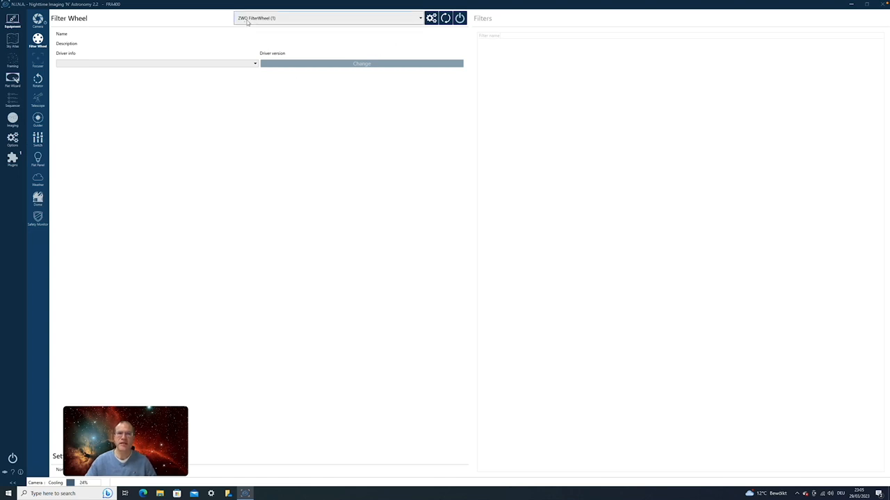
Connect the ZWO FilterWheel (1) driver.
click(419, 20)
click(421, 20)
click(459, 18)
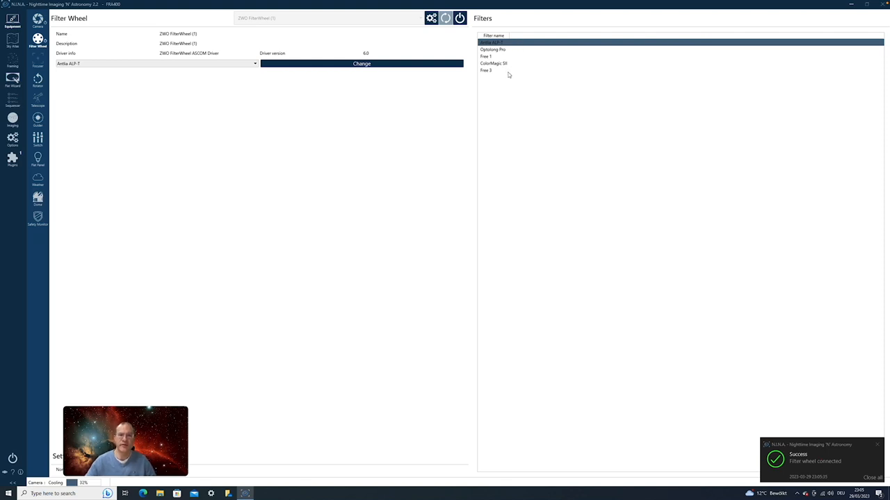
Rotate the wheel to the Optolong Pro filter, then connect the ZWO Focuser (1).
click(255, 65)
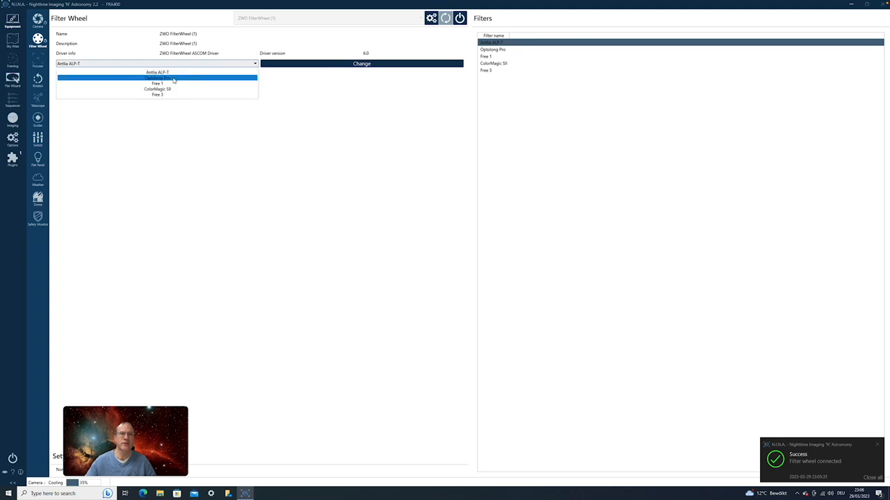
click(174, 80)
click(295, 64)
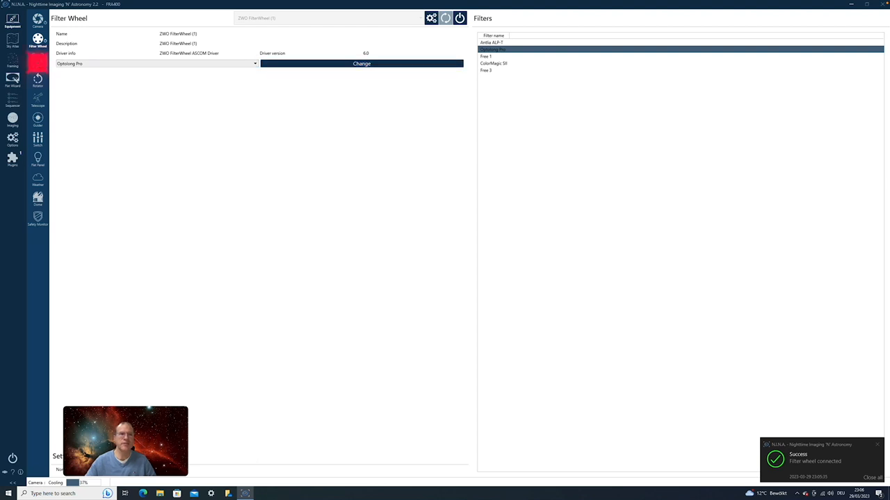
click(39, 61)
click(459, 19)
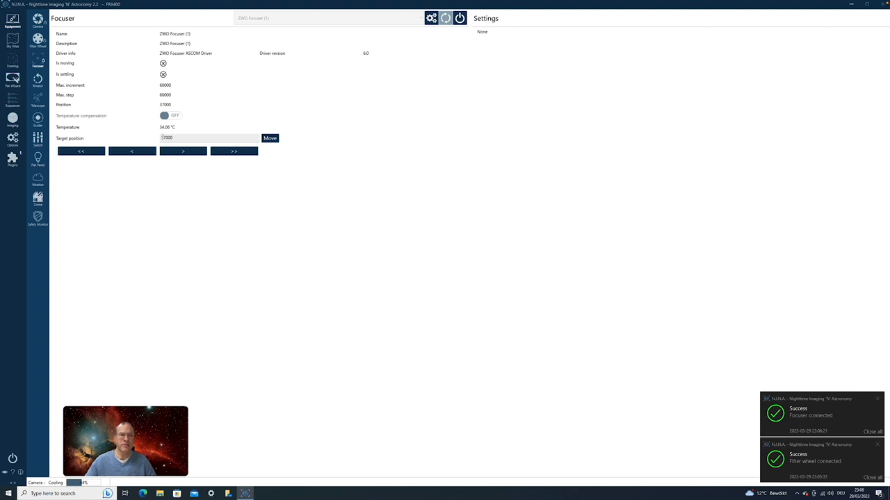
Move the ZWO focuser from position 37000 to 36000 and bring up the rotator page.
drag(189, 137, 133, 137)
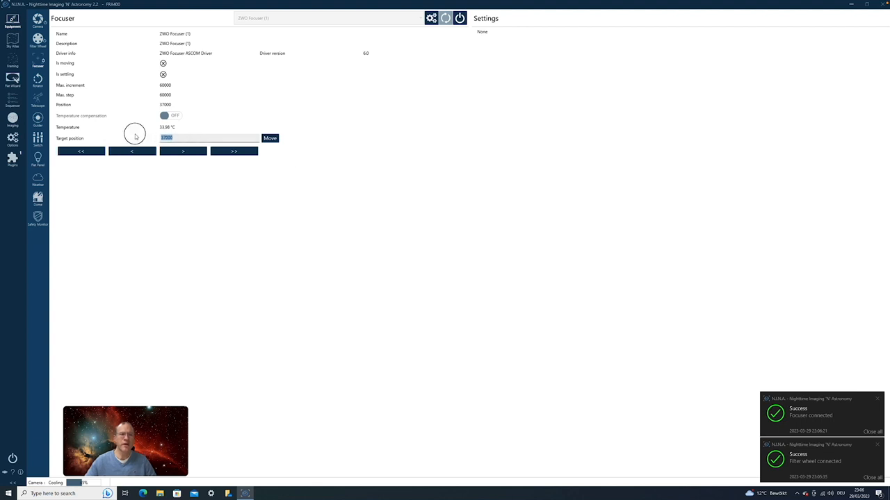
text(36)
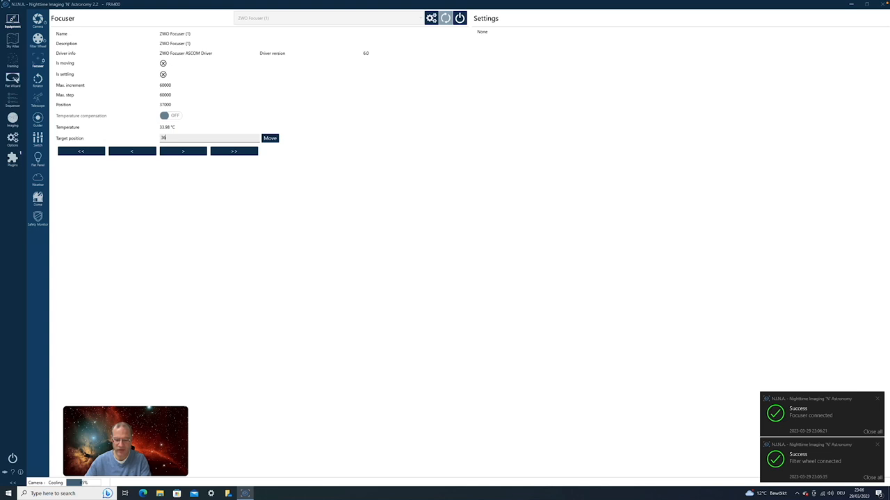
text(000)
click(269, 139)
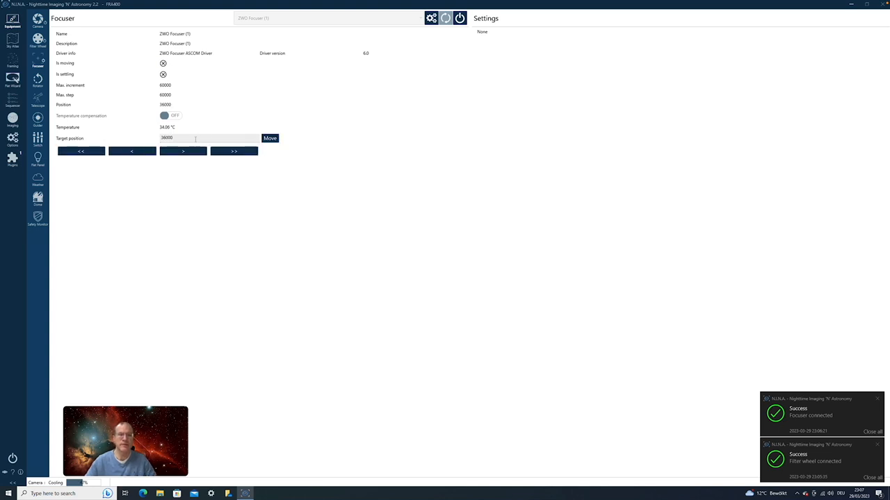
click(38, 79)
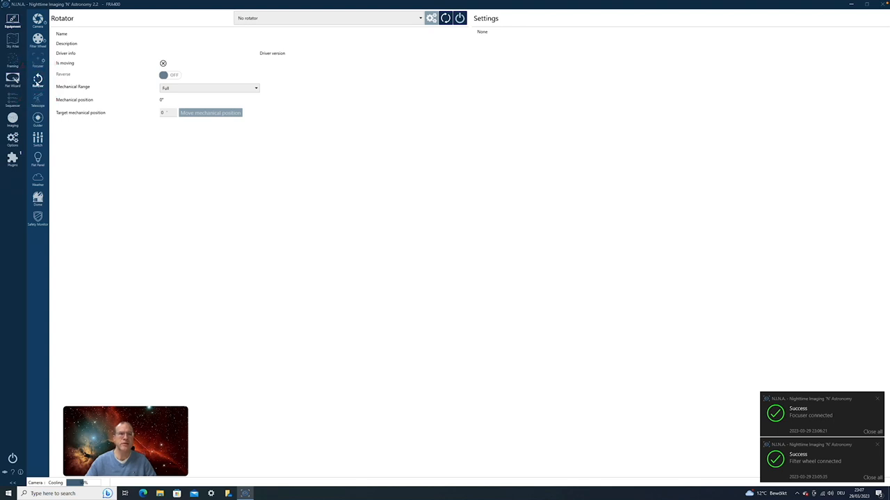
Connect the AvalonStarGo.NET mount, sync N.I.N.A.'s site coordinates to it and nudge it northward.
click(37, 102)
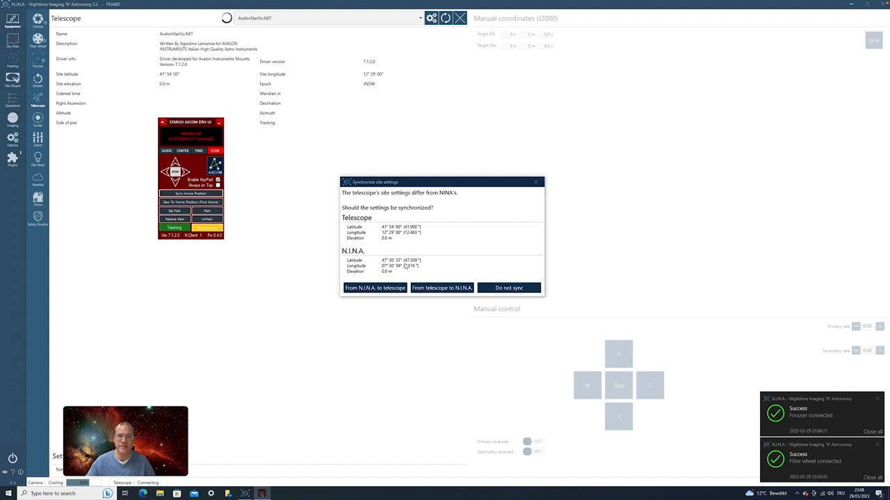
click(379, 290)
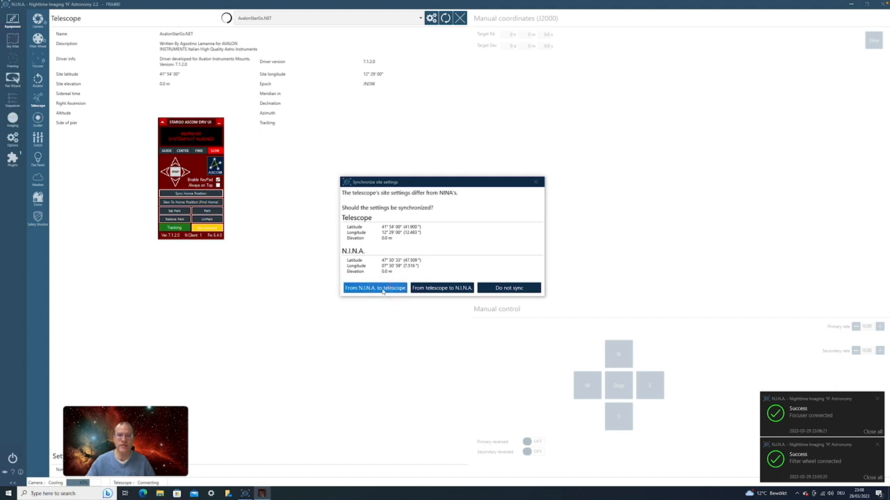
click(382, 290)
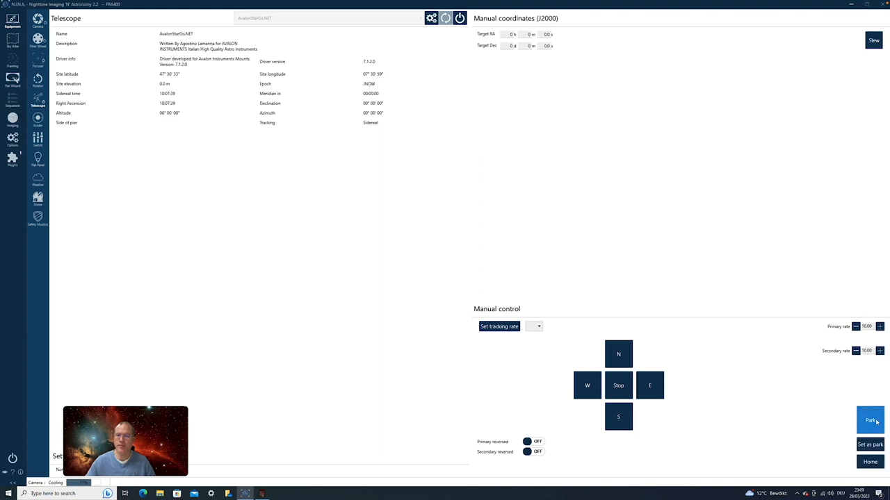
click(620, 358)
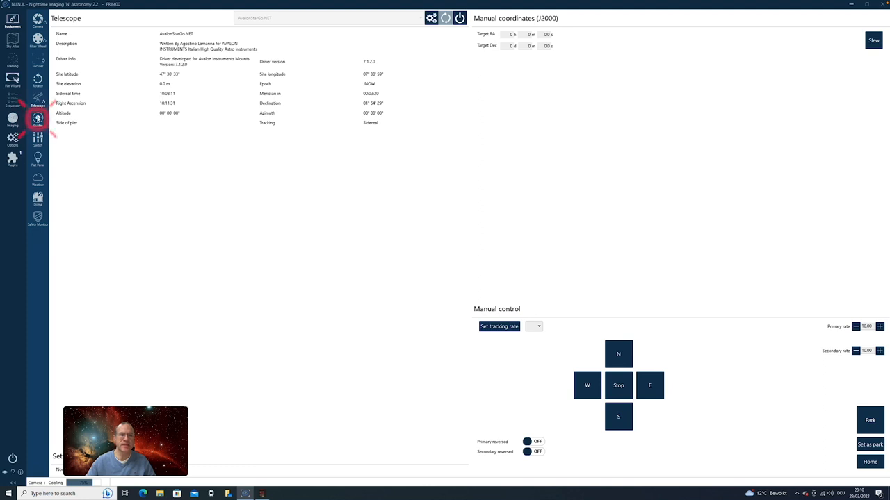
click(37, 120)
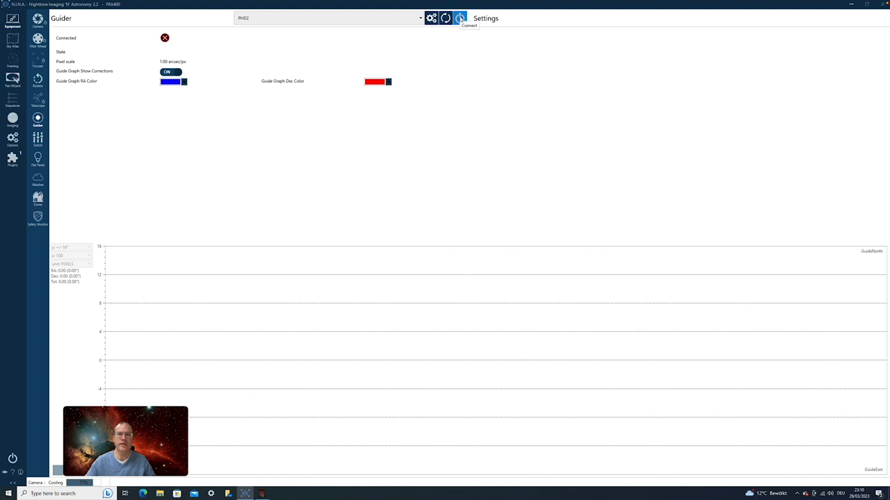
Connect the PHD2 guider so PHD2 launches and reports connected.
click(460, 18)
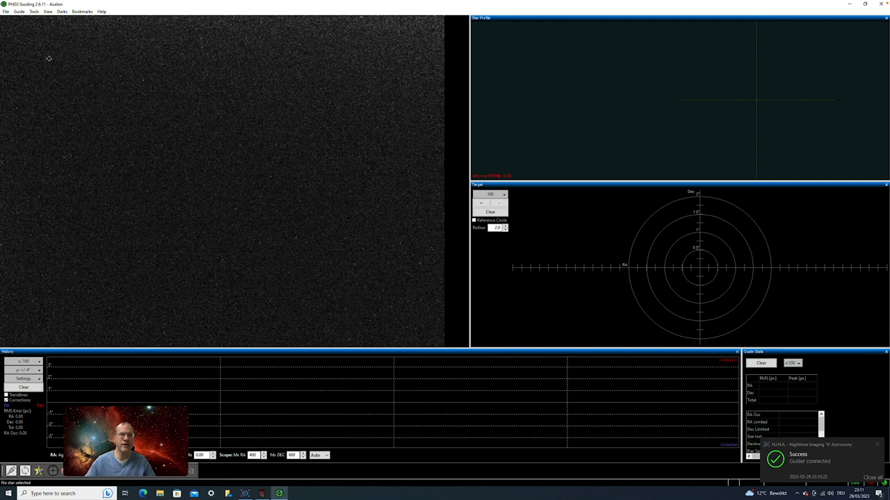
Confirm PHD2's server is enabled, select a guide star and hide PHD2.
click(34, 11)
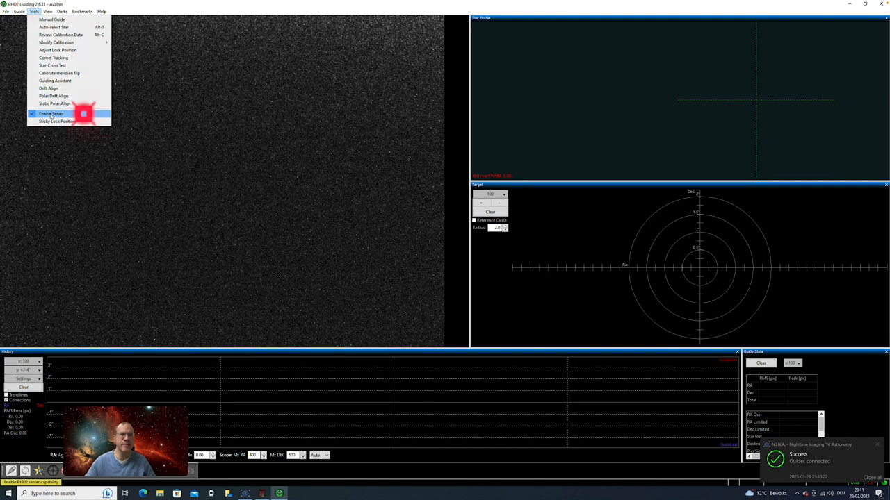
click(264, 105)
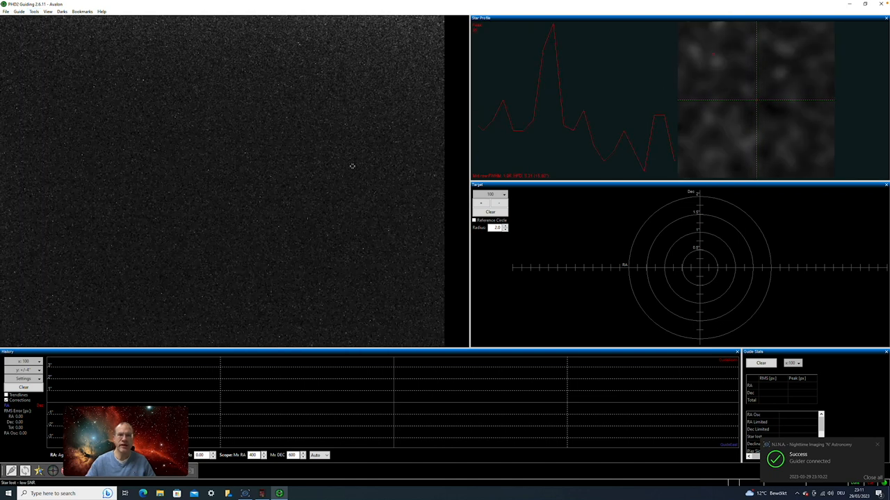
click(850, 4)
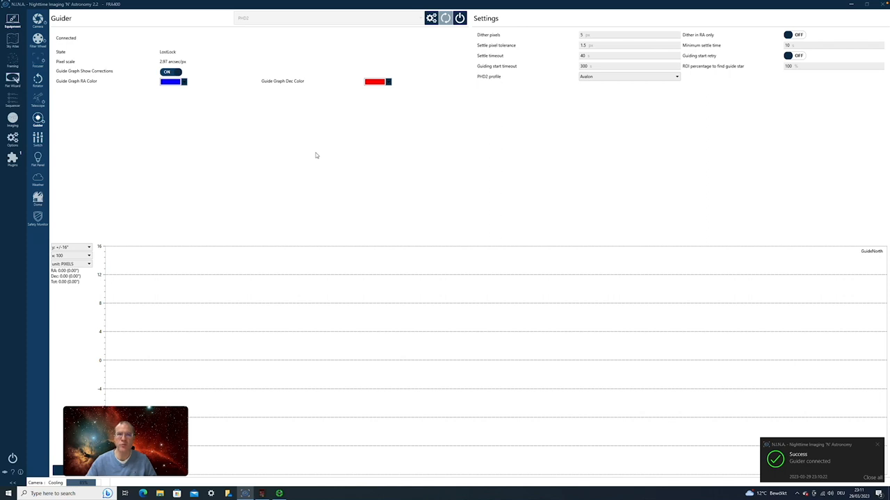
Connect the PegasusAstro PPBMicro switch and review the empty flat panel, weather, dome and safety monitor pages.
click(37, 139)
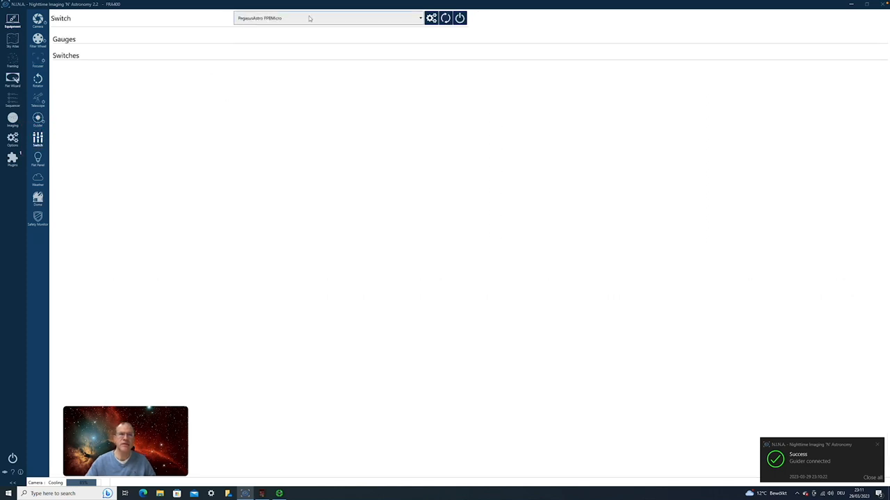
click(460, 21)
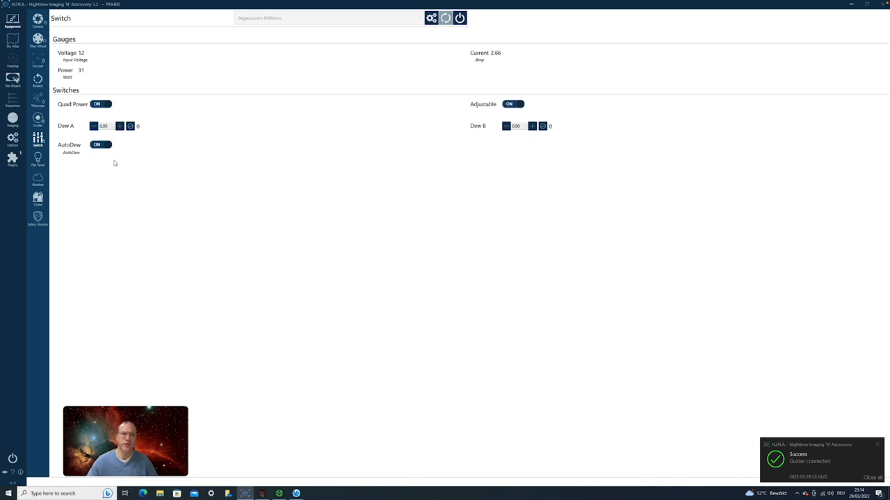
click(37, 160)
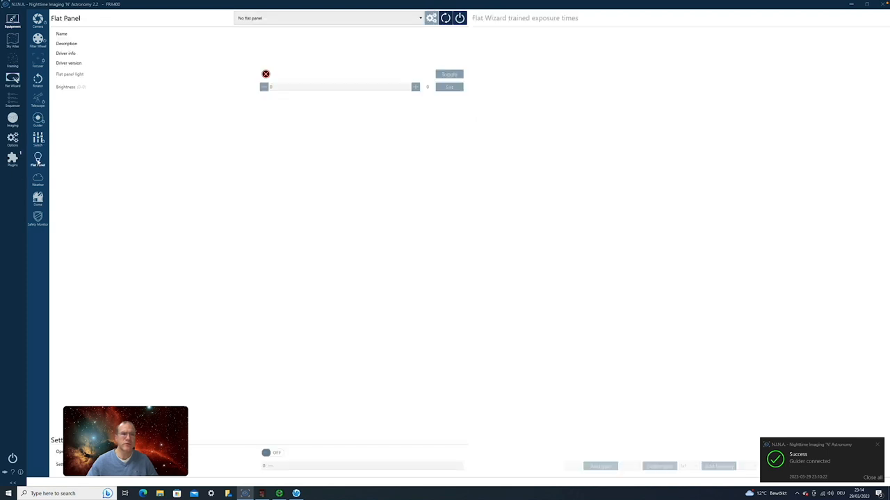
click(40, 184)
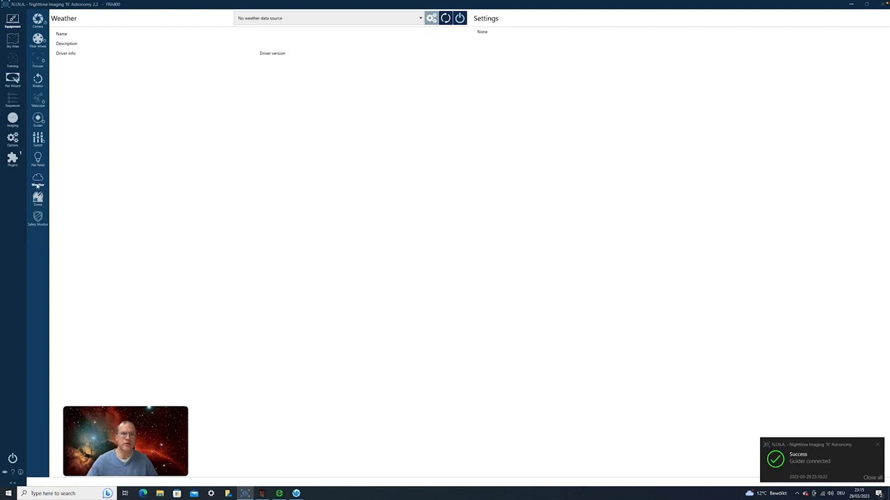
click(38, 199)
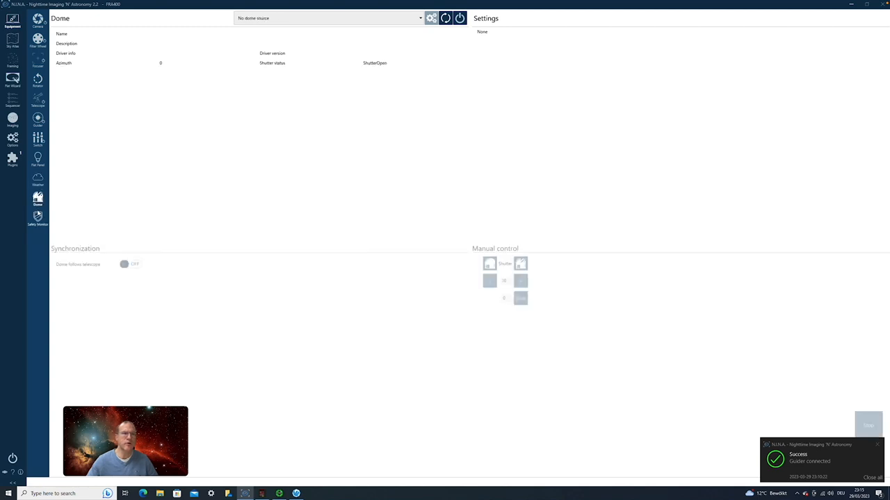
click(38, 218)
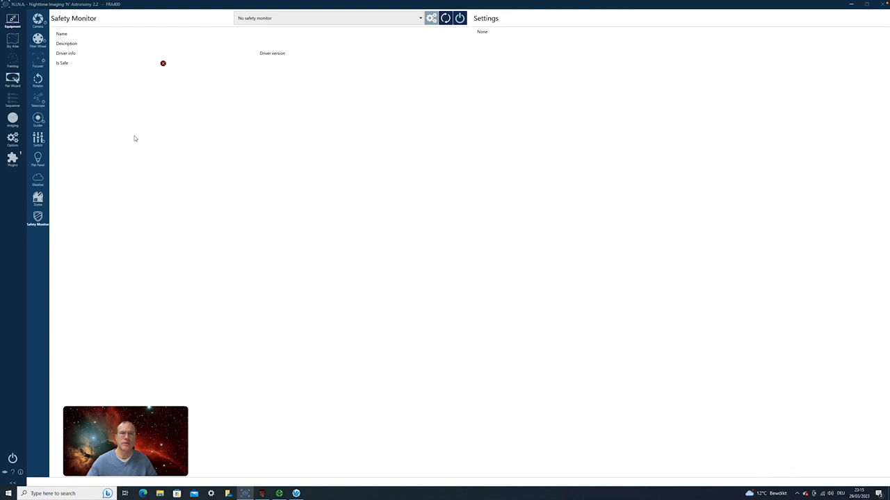
Check the camera has cooled to −10 °C, then go to the Sky Atlas.
click(37, 20)
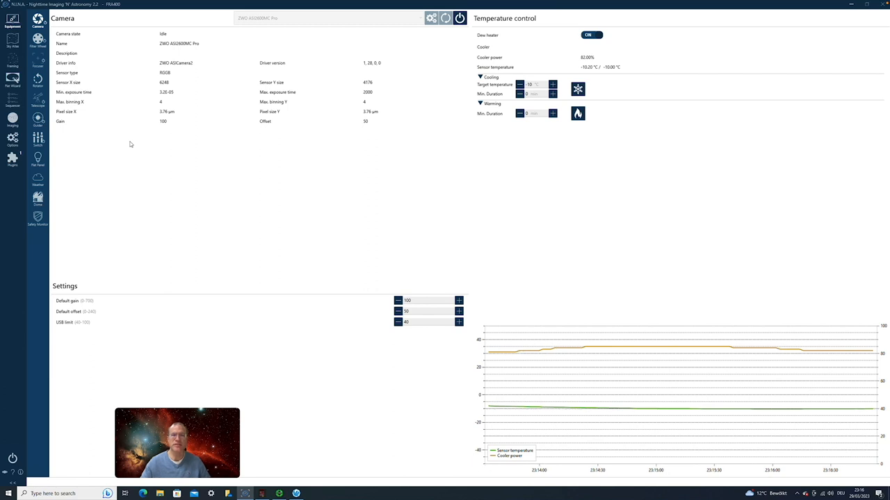
click(13, 40)
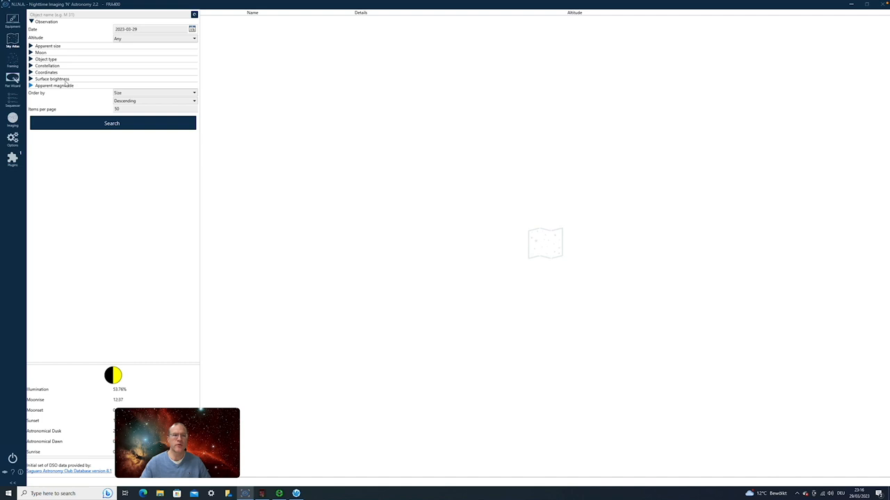
text(M42)
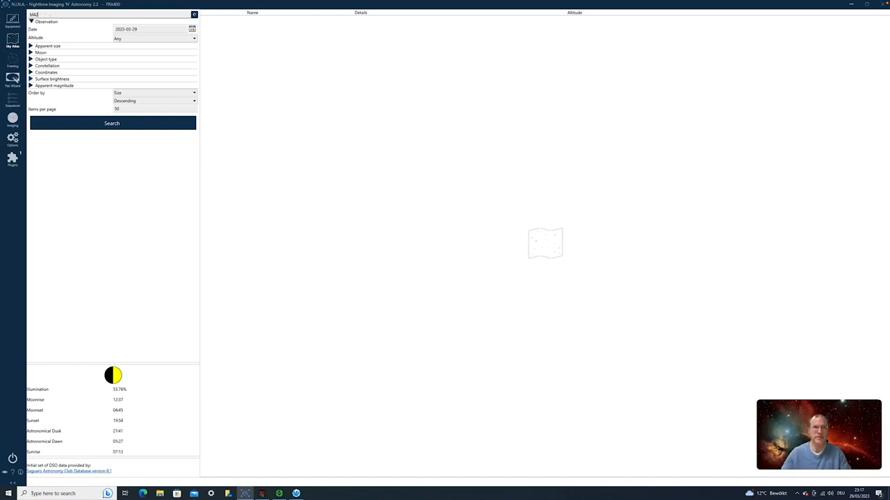
Search the Sky Atlas for M42 and send it to the framing assistant.
key(Return)
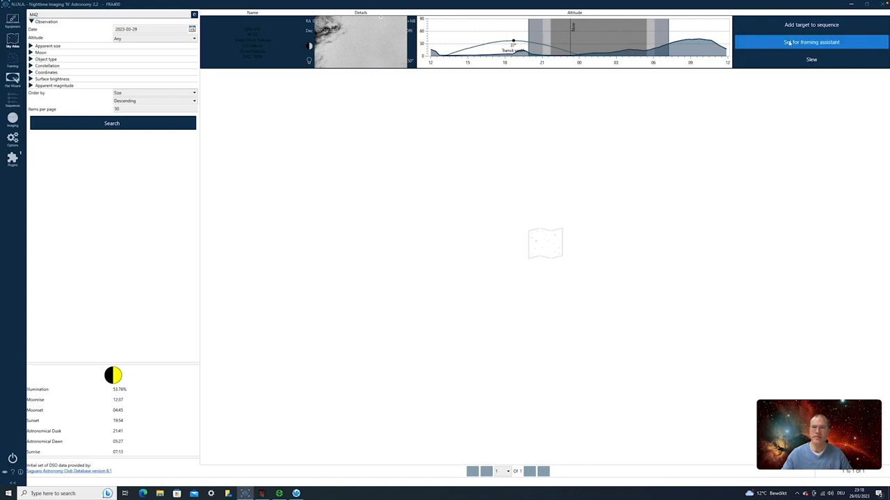
click(812, 43)
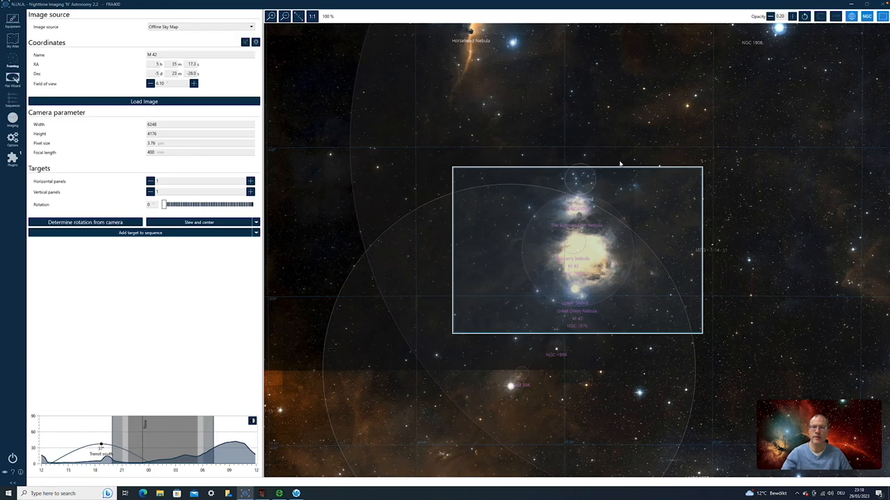
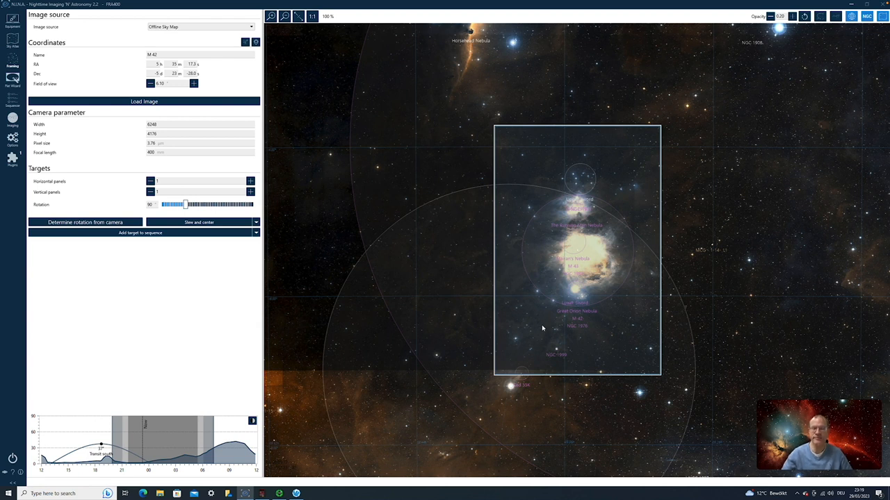
Shift the framing rectangle slightly north of the Orion Nebula on the sky map.
mouse_move(555, 341)
mouse_down()
mouse_move(631, 332)
mouse_move(631, 343)
mouse_up()
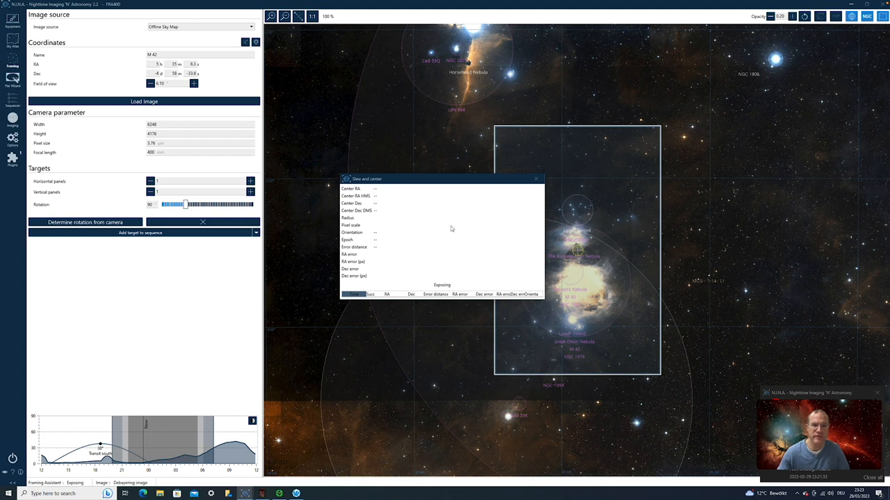
Cancel the running slew-and-center and dismiss the 'Failed to Center' error.
click(535, 181)
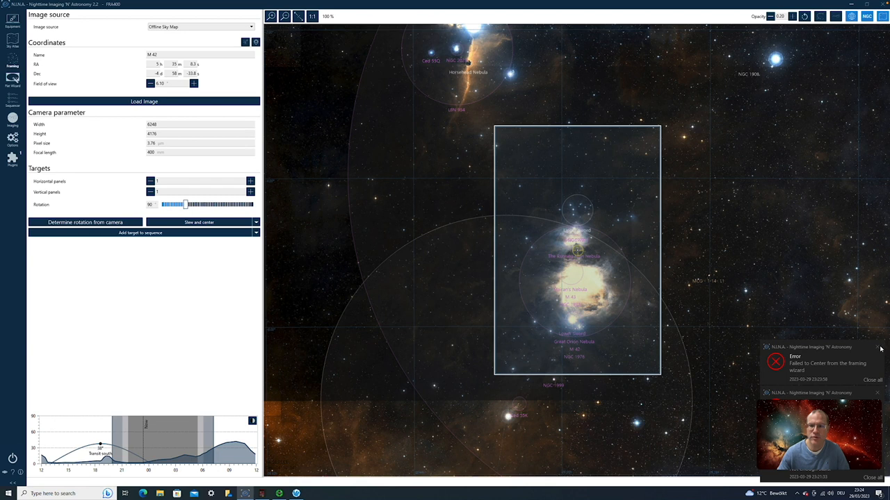
click(877, 347)
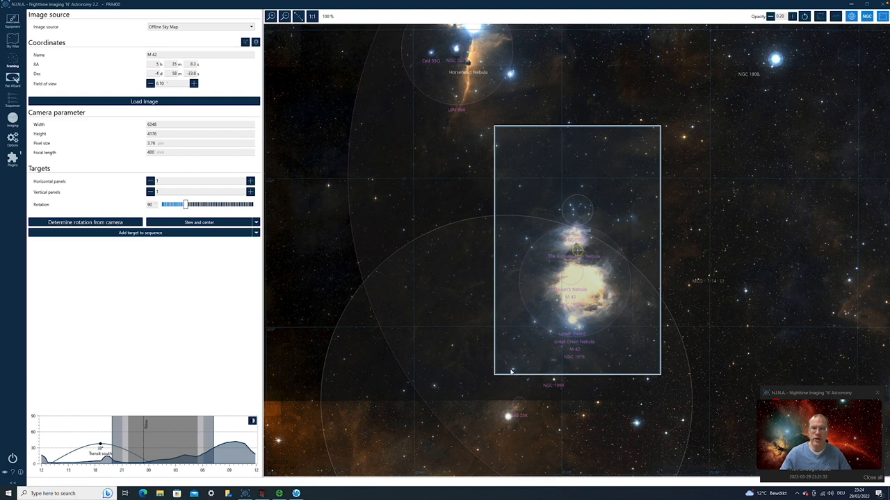
click(66, 223)
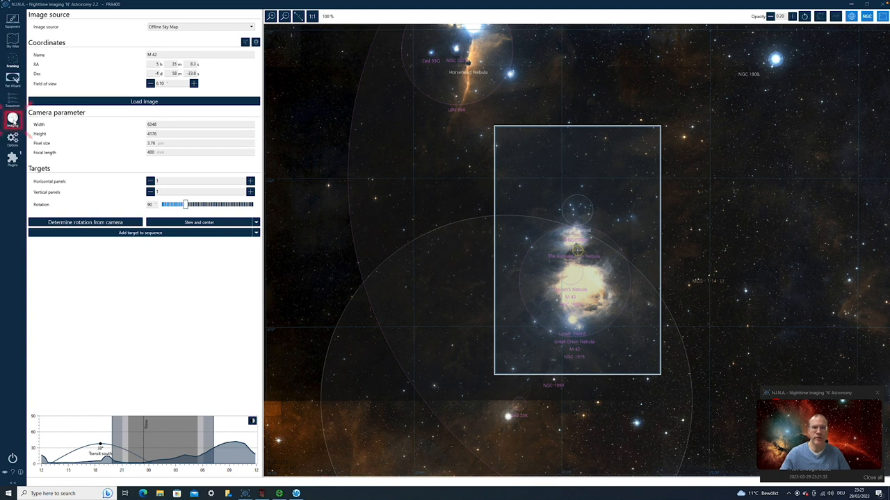
click(12, 119)
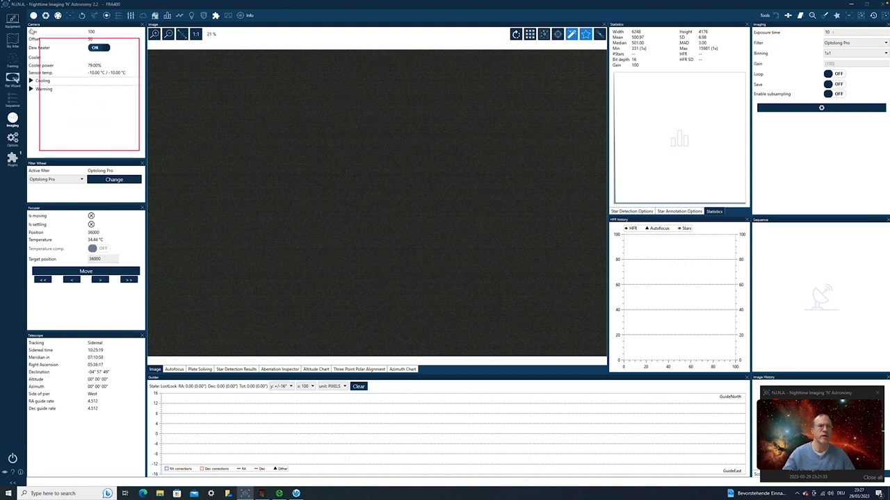
Expand the camera Cooling settings and keep Optolong Pro as the active filter.
click(42, 80)
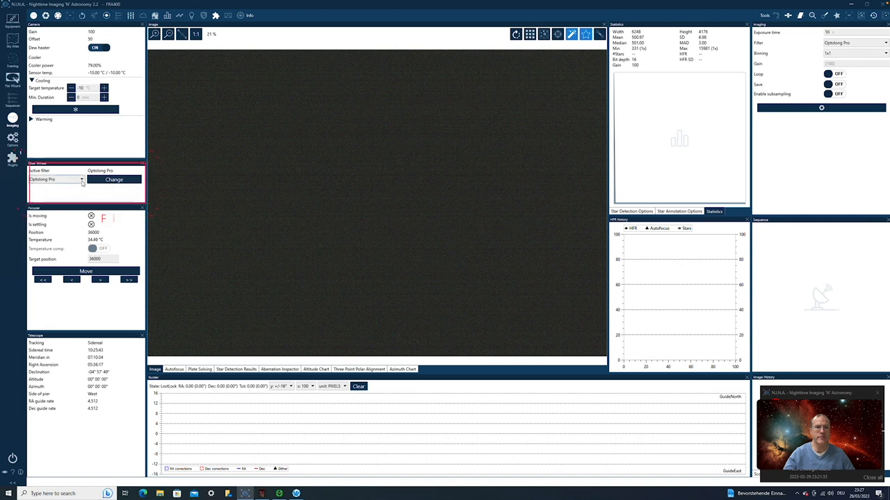
click(83, 180)
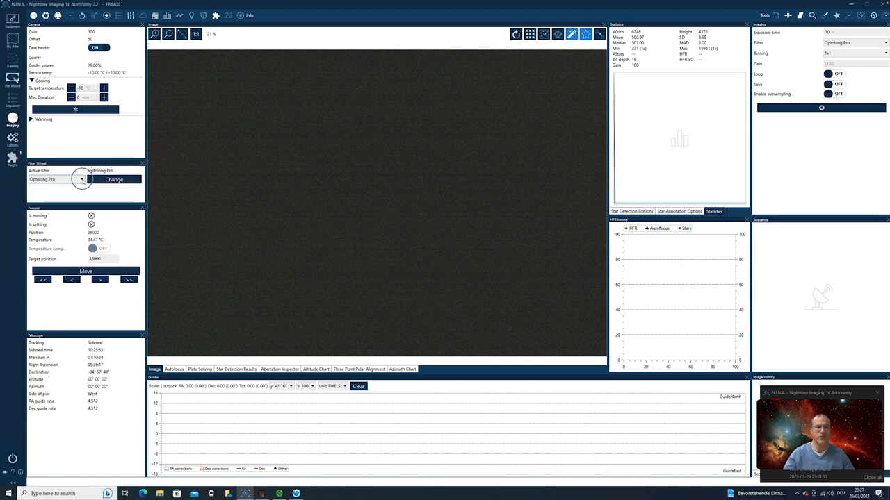
click(57, 194)
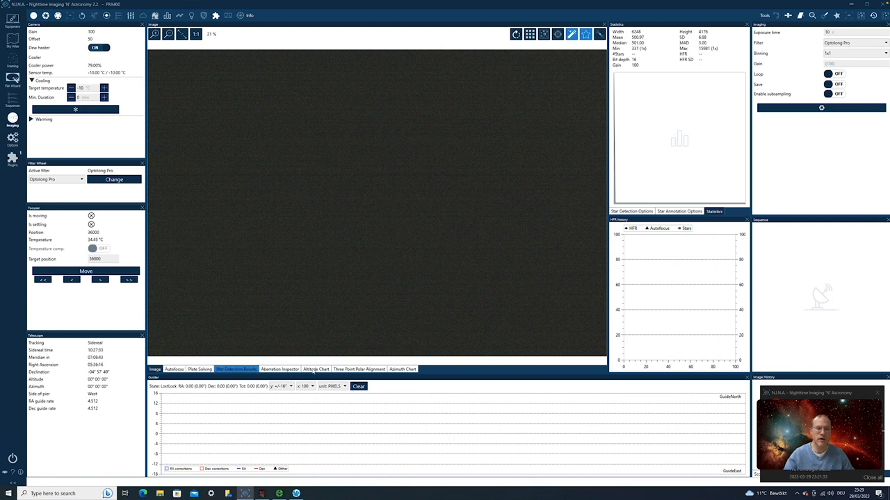
click(174, 370)
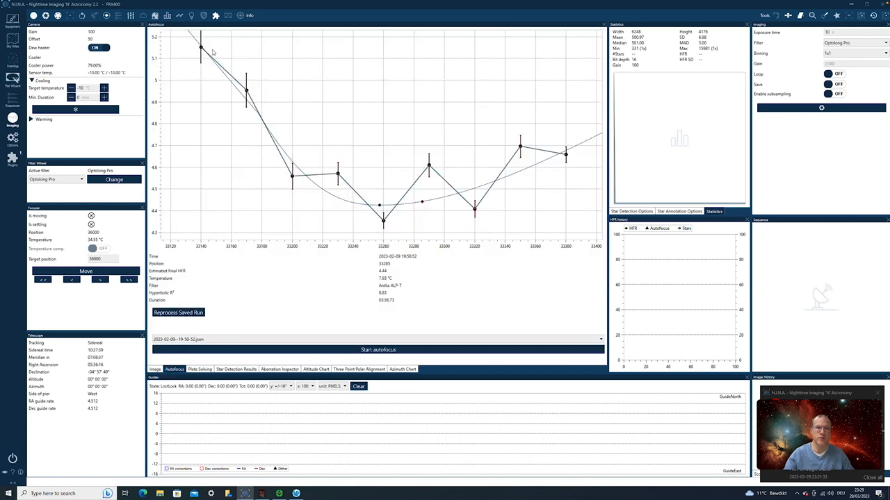
click(200, 369)
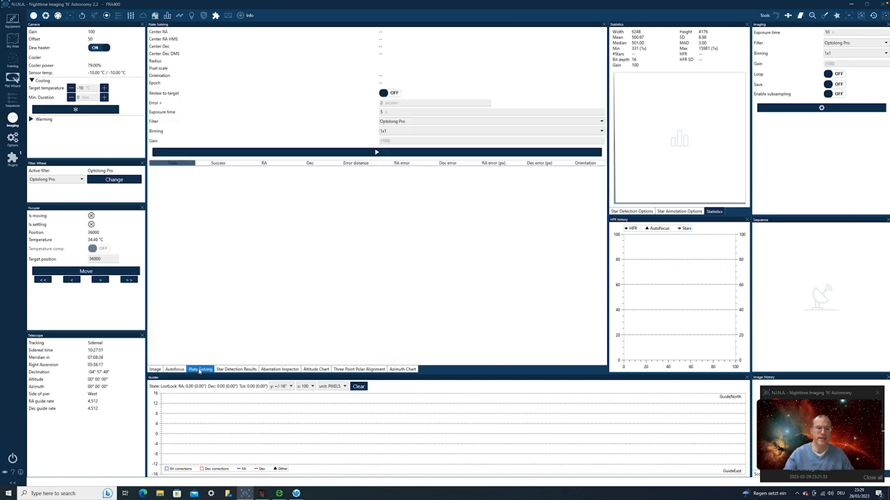
click(342, 370)
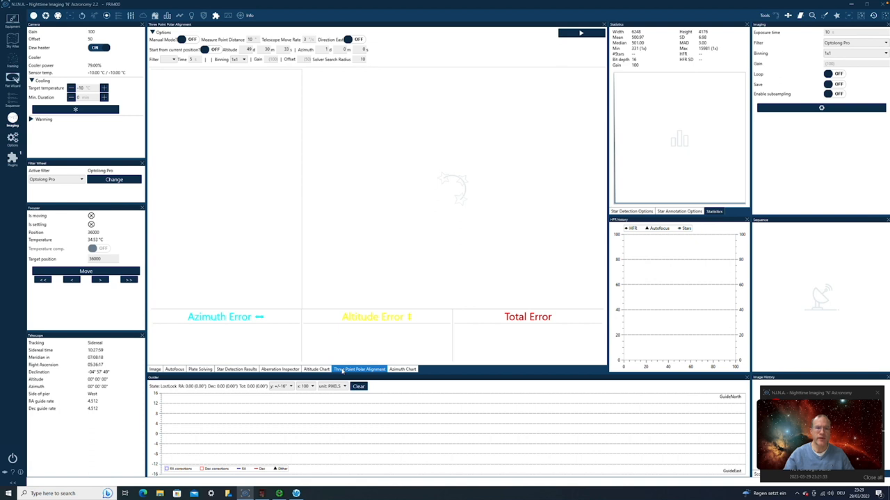
click(155, 369)
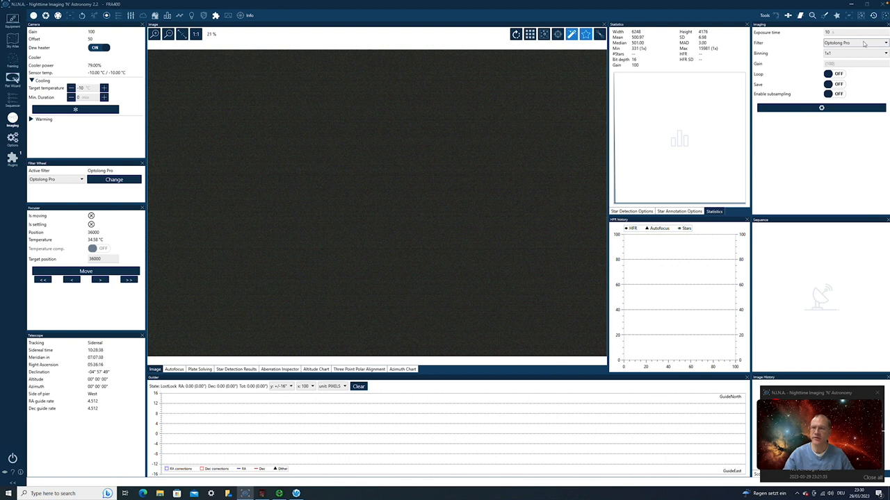
Turn Save on so exposures are written to disk and start the exposure run.
click(827, 84)
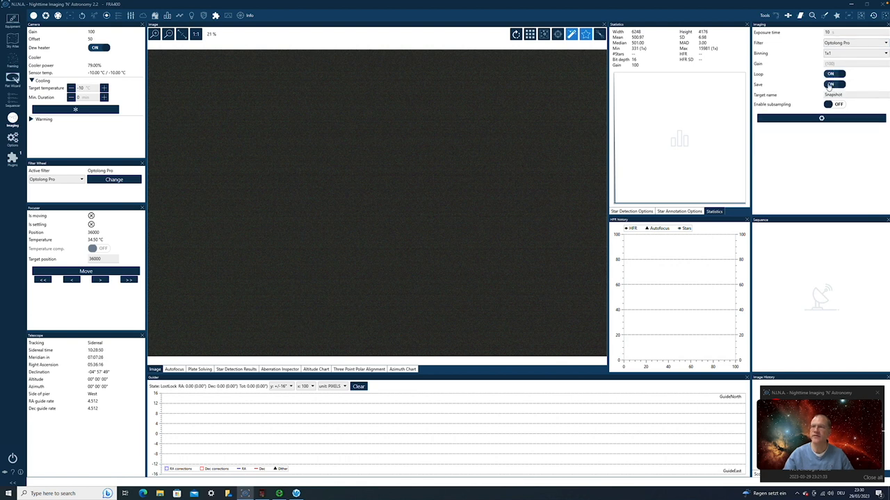
click(820, 120)
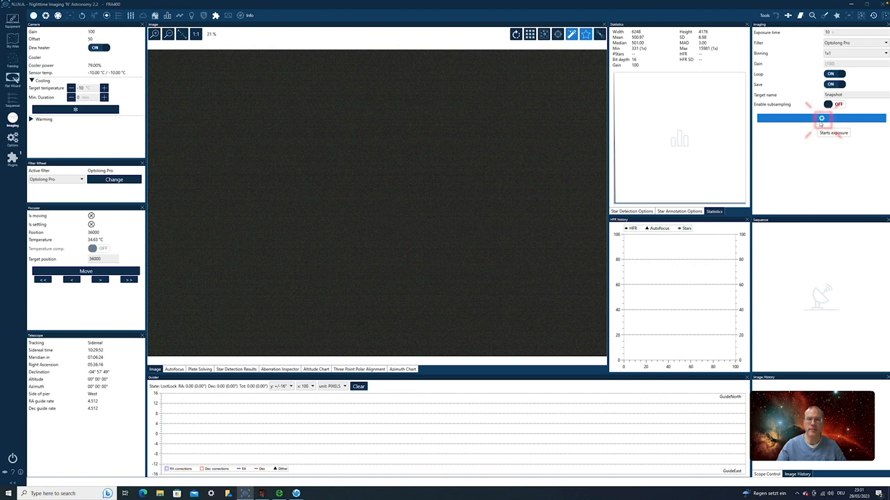
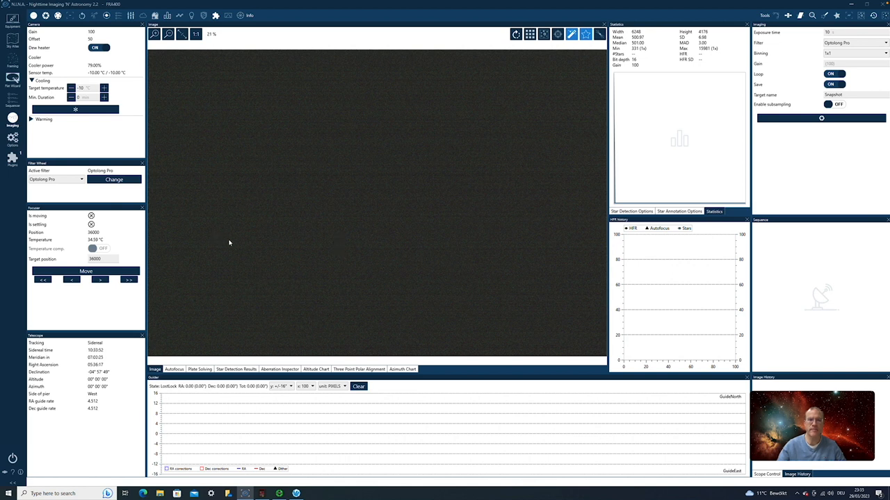
Show the camera's equipment page and start warming it back to ambient.
click(12, 19)
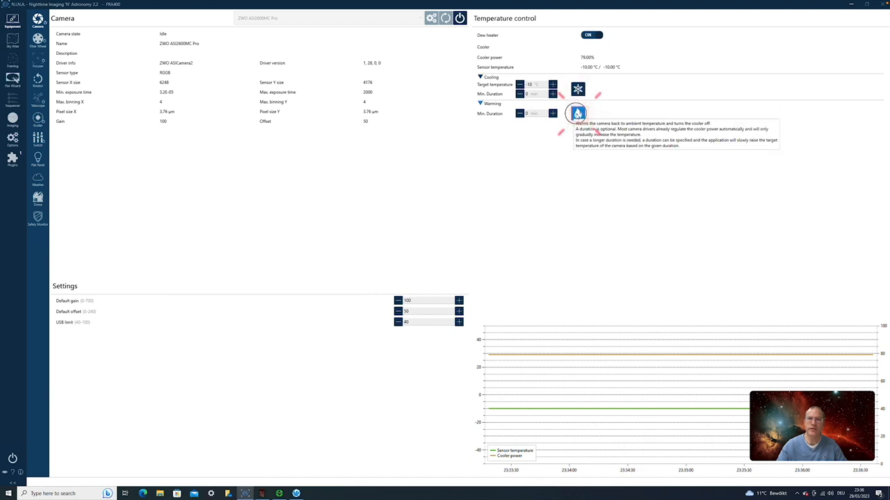
click(578, 113)
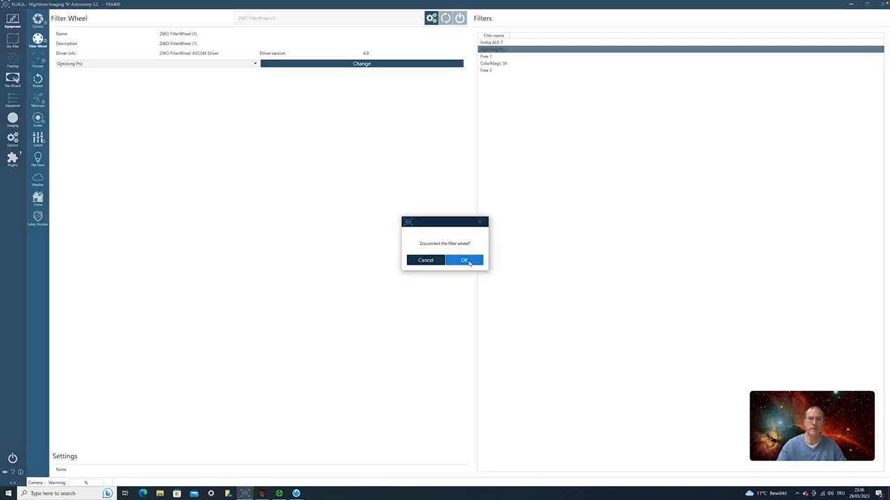
Confirm disconnecting the filter wheel and disconnect the focuser.
click(467, 261)
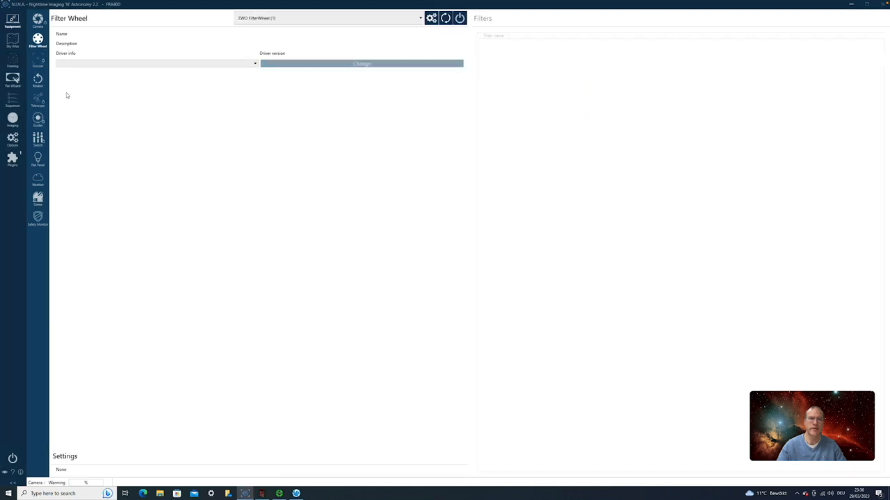
click(35, 62)
click(460, 18)
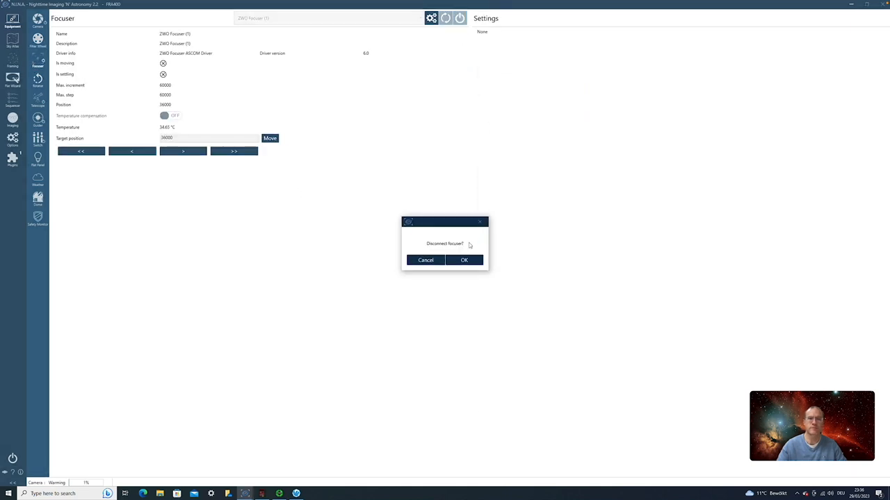
click(464, 258)
Disconnect the guider, the power switch device and the telescope.
click(38, 118)
click(459, 18)
click(37, 139)
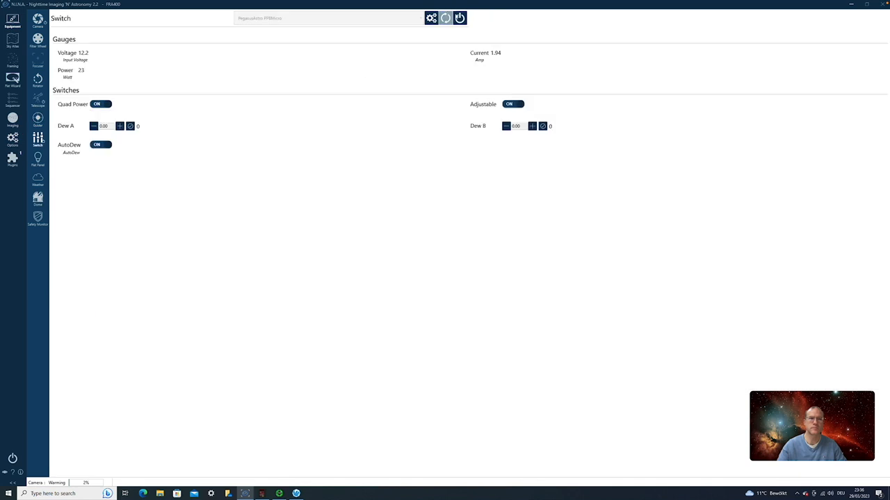
click(460, 18)
click(38, 101)
click(460, 18)
click(465, 258)
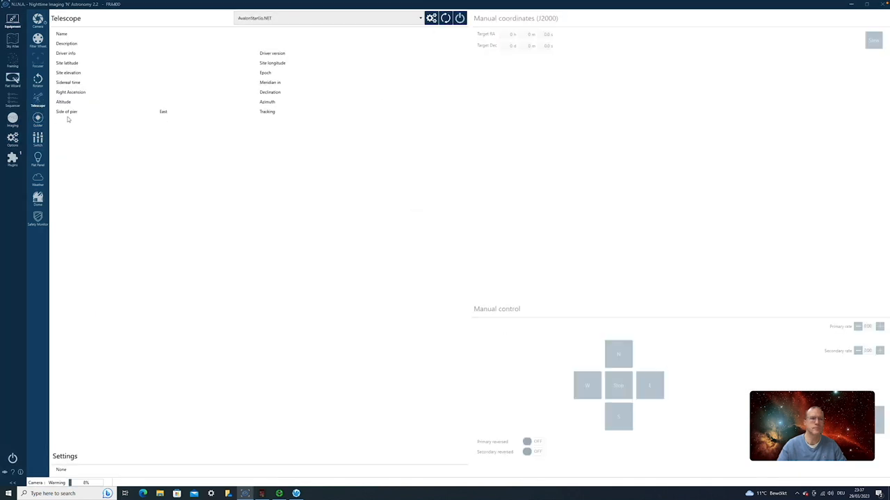